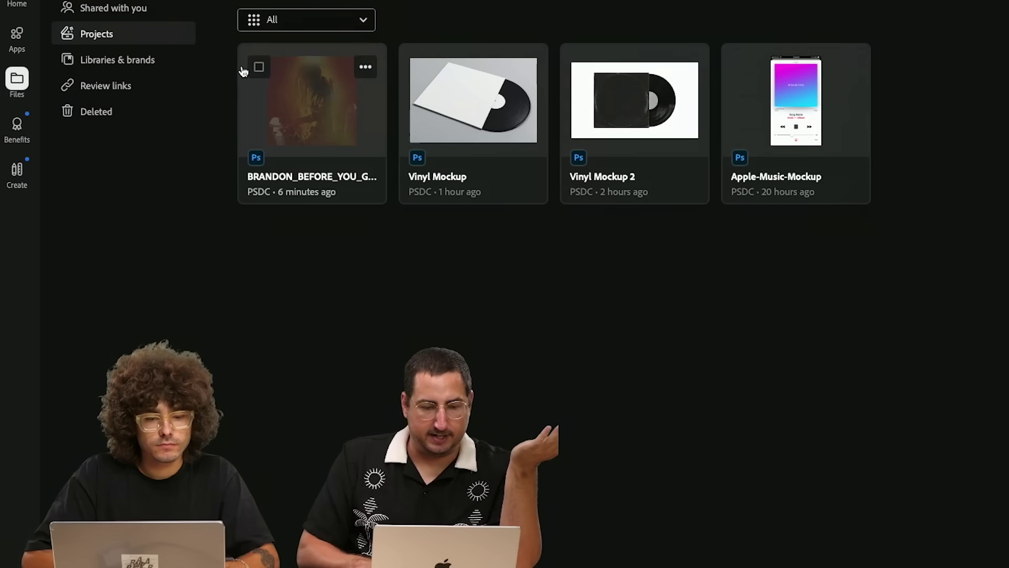
Select the black record sleeve with the Quick Selection tool, using a 700 px brush
left_click(258, 67)
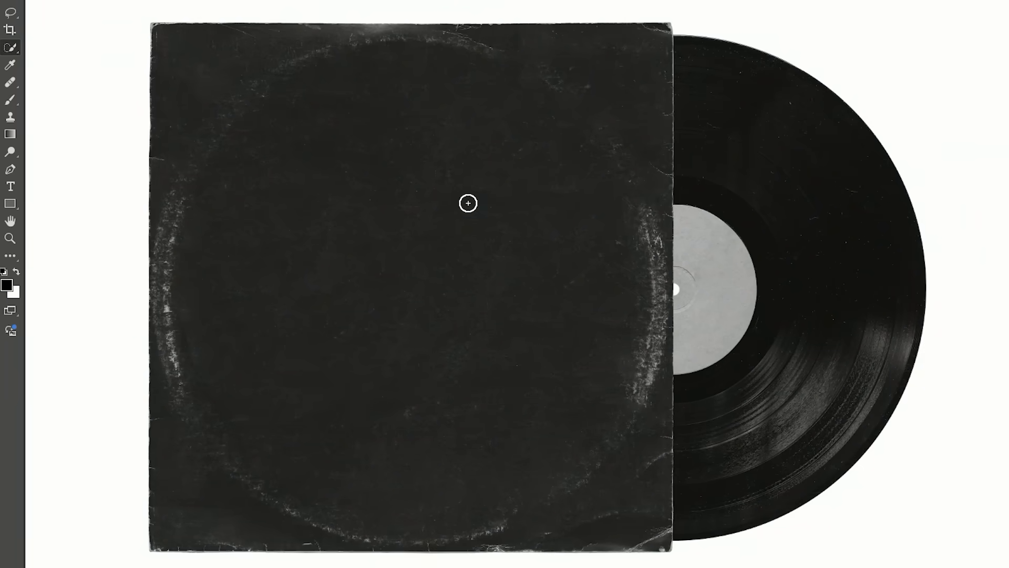
key("bracketright")
key("bracketright")
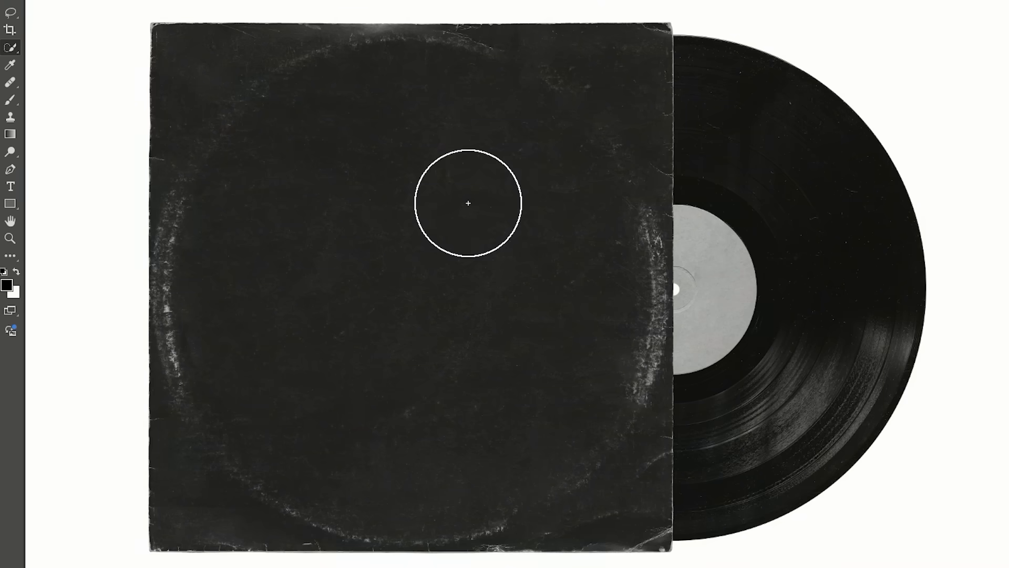
mouse_move(468, 203)
left_mouse_down()
mouse_move(428, 209)
mouse_move(479, 263)
left_mouse_up()
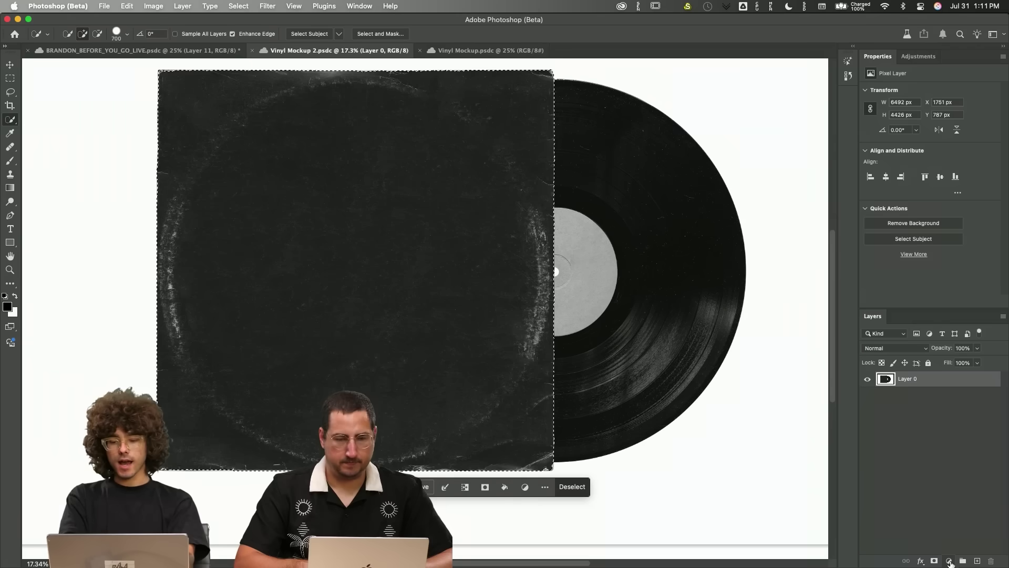
Add a red solid color fill layer over the selected sleeve and set its blend mode to Screen
left_click(949, 561)
left_click(953, 354)
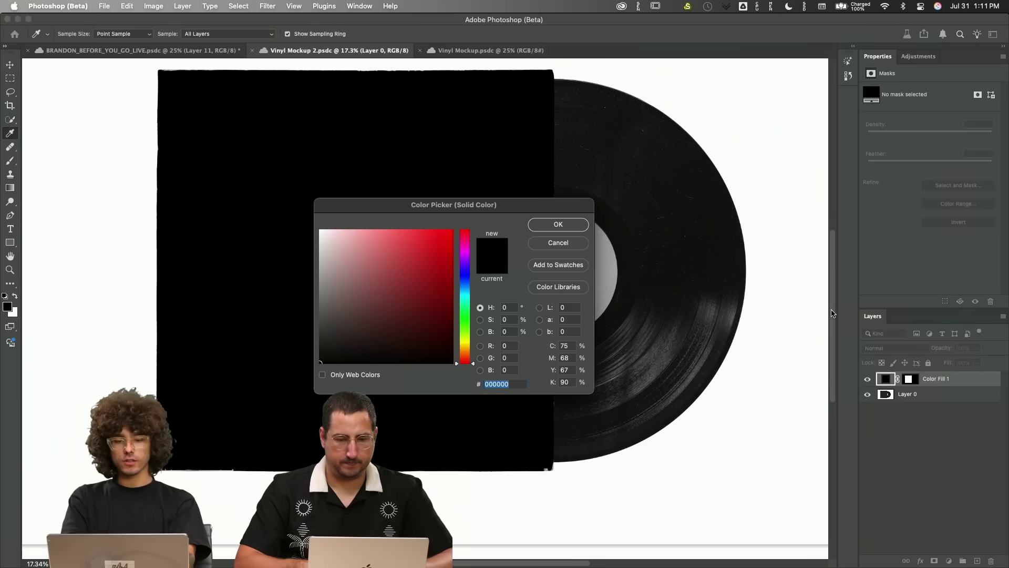
left_click(421, 282)
key("Return")
left_click(901, 347)
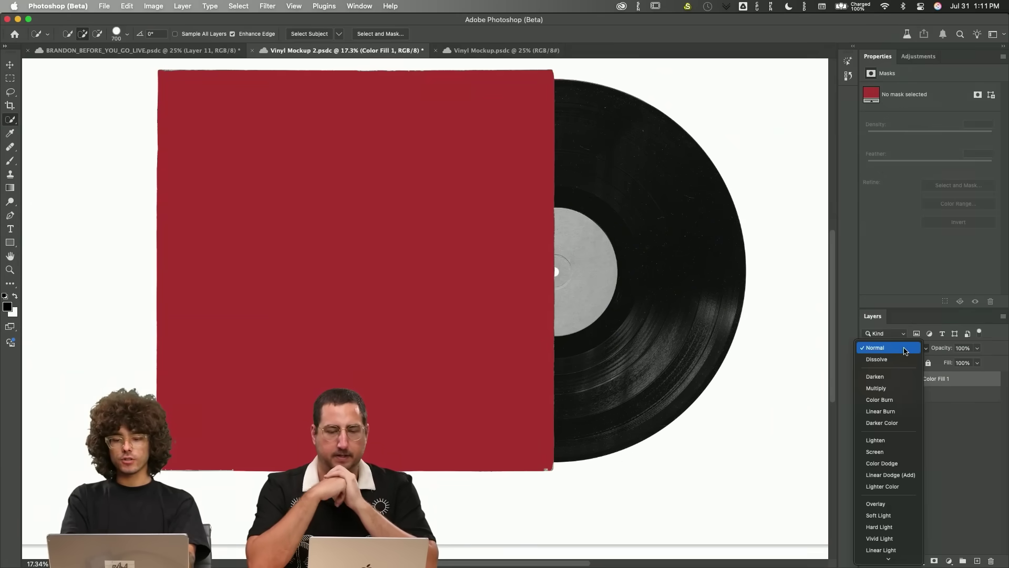
left_click(896, 452)
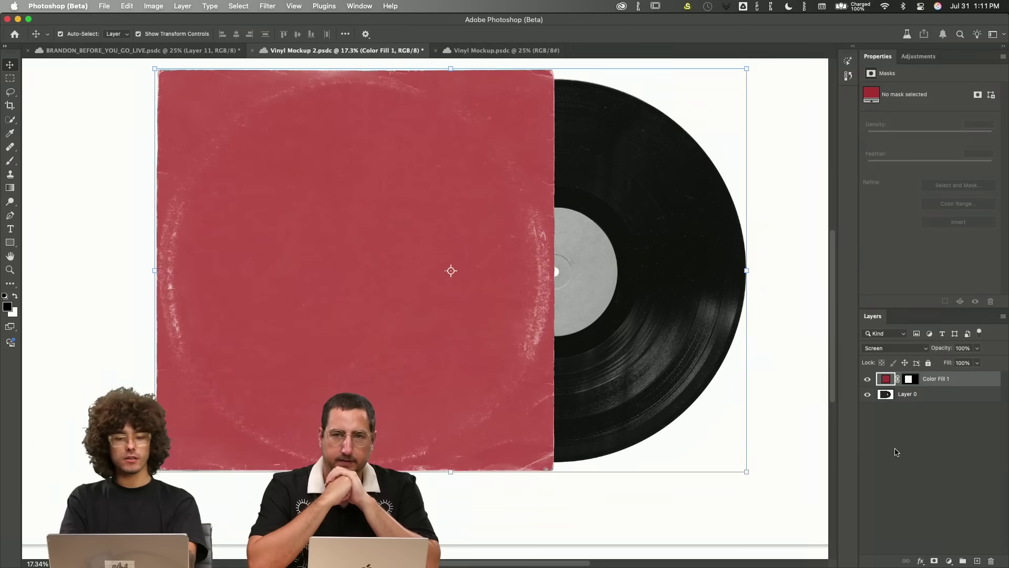
Change the sleeve's fill color to a more saturated crimson red, trying a pale pink along the way
double_click(886, 379)
left_click_drag(439, 299, 357, 296)
left_click(337, 244)
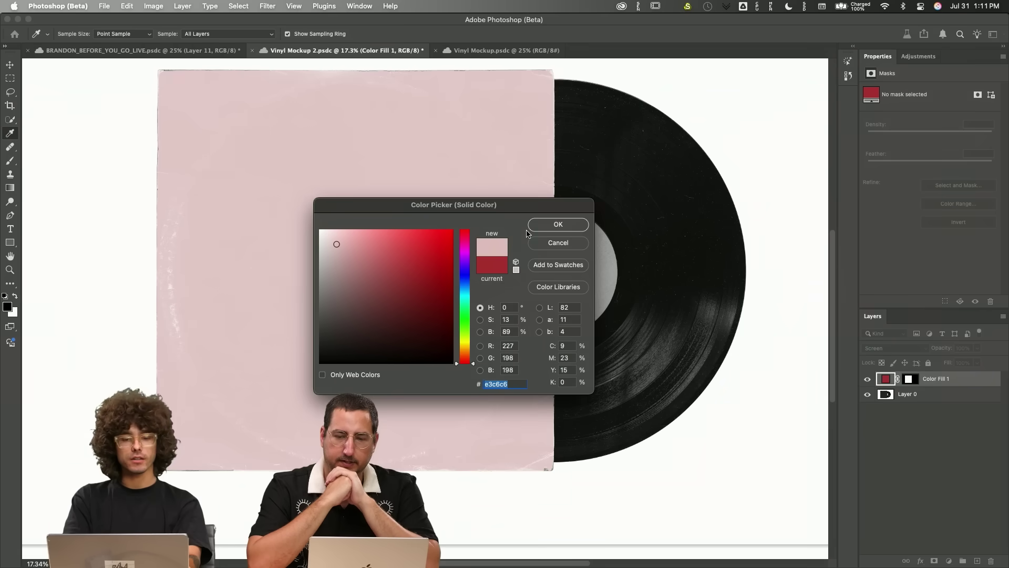
left_click(433, 262)
left_click(578, 224)
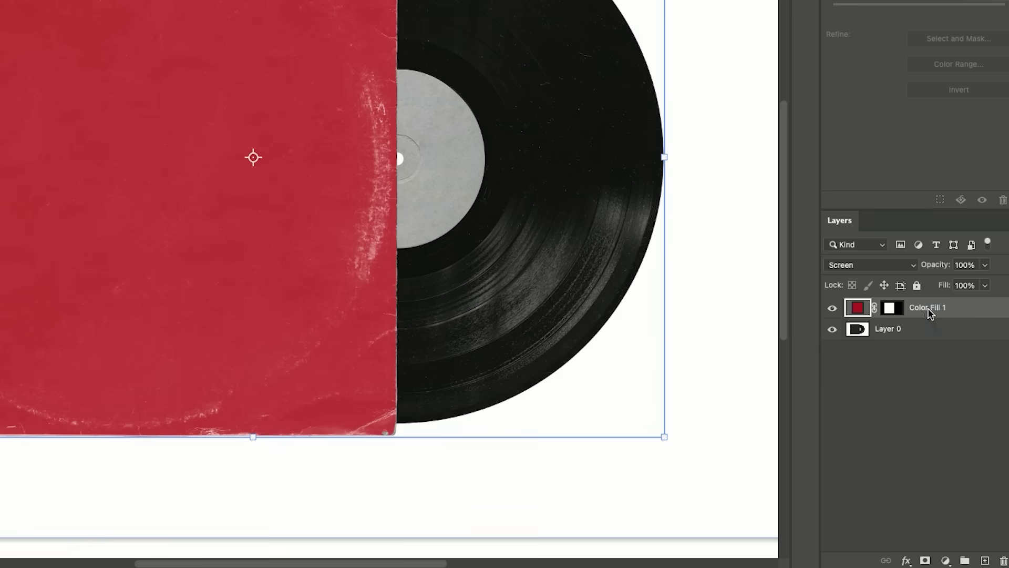
Convert the Color Fill 1 layer to a smart object and scale the cover artwork inside it to 4402 × 4402 px
right_click(937, 380)
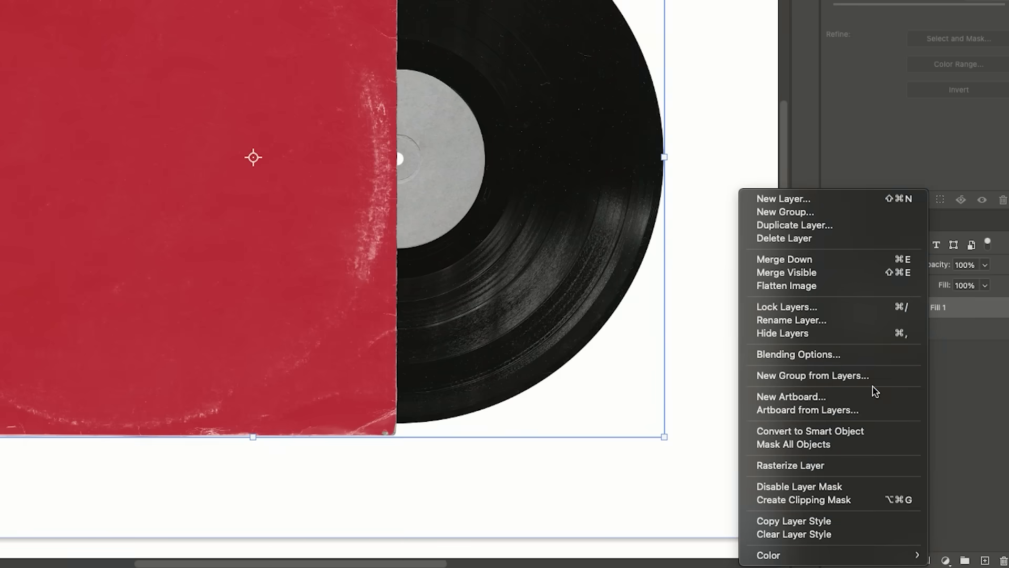
left_click(858, 430)
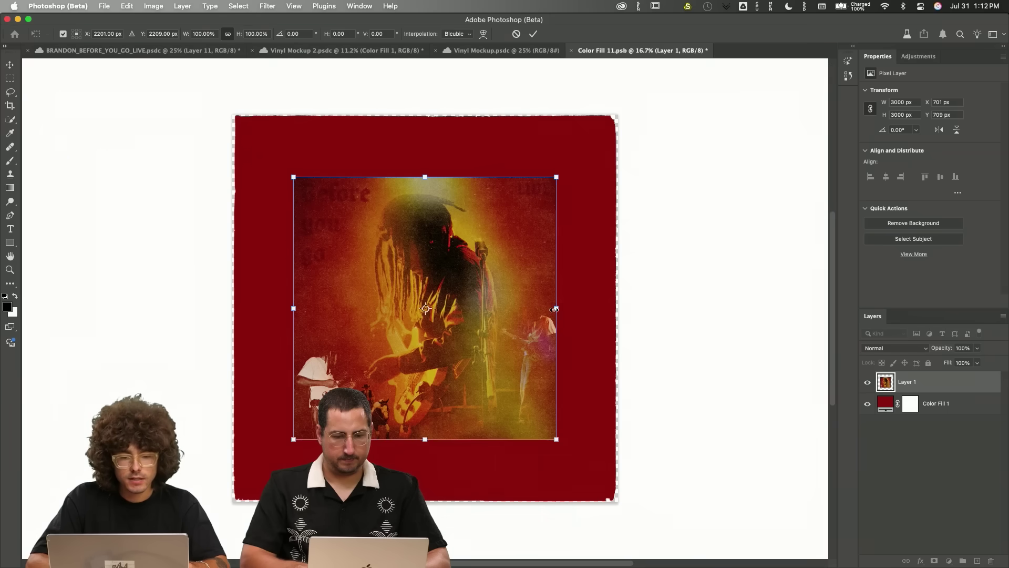
left_click_drag(556, 309, 617, 308)
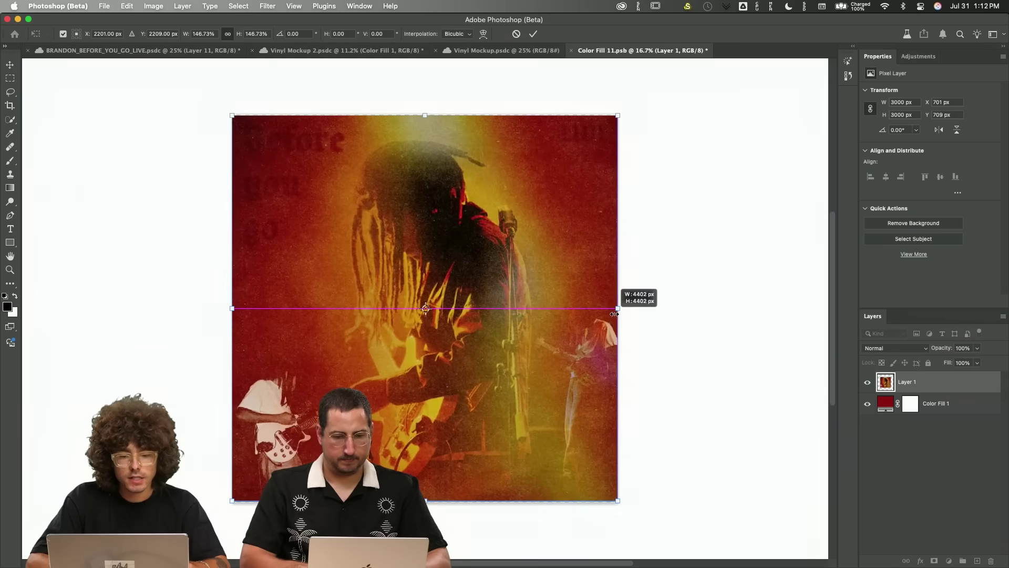
key("Return")
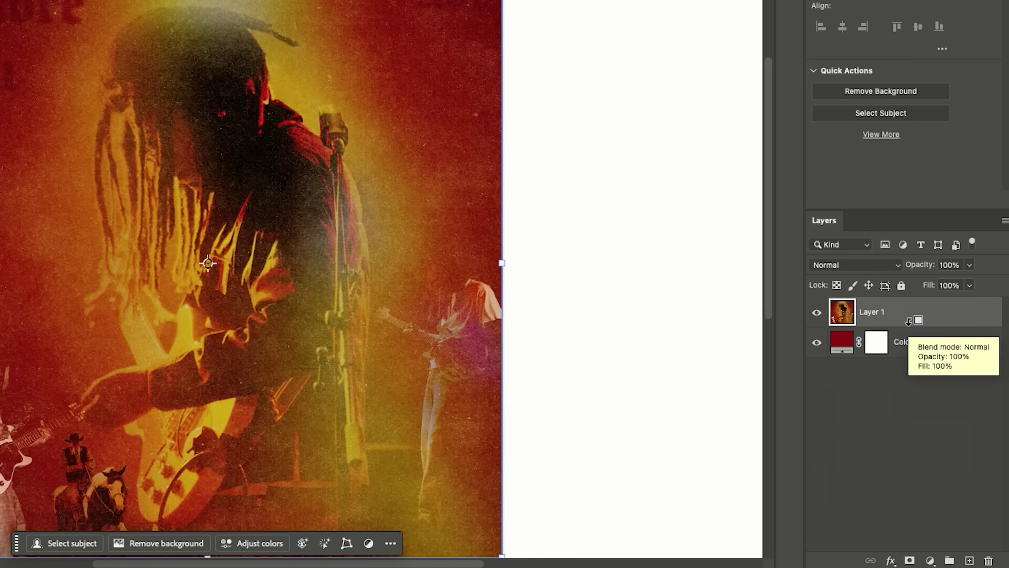
Clip the cover artwork to the Color Fill 1 layer and save the smart object's contents
left_click(908, 319, "alt")
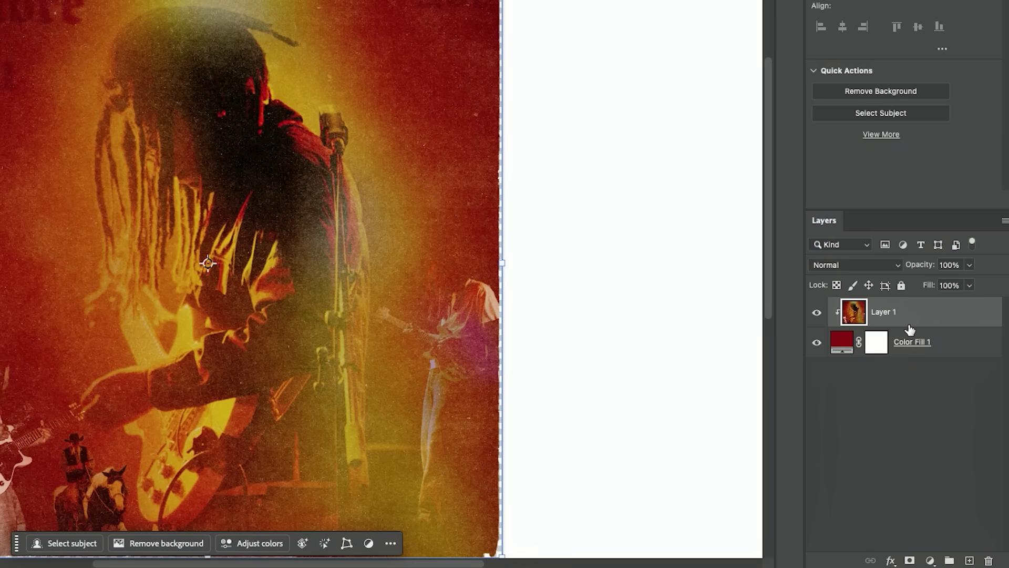
left_click(657, 157)
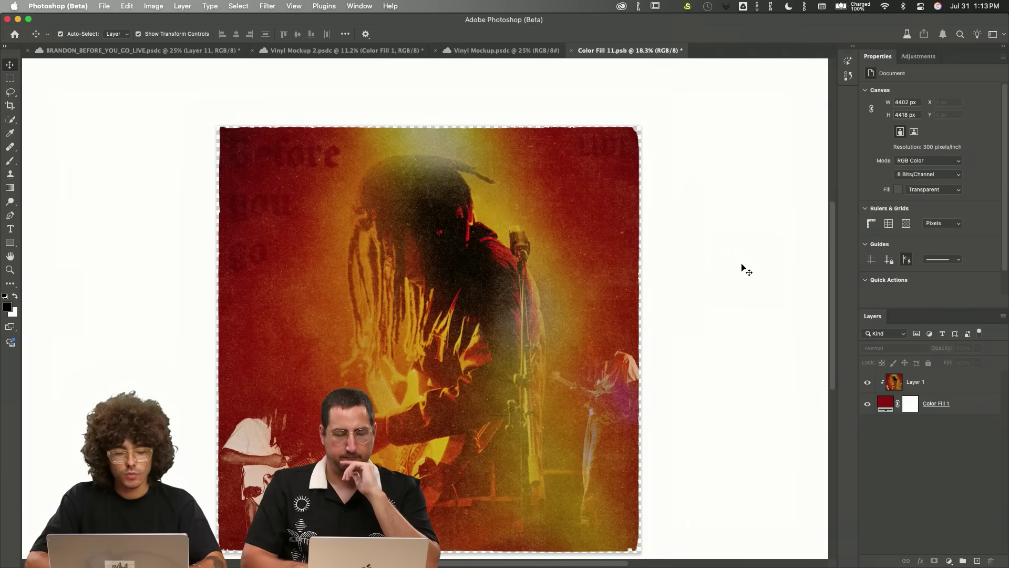
key("super+s")
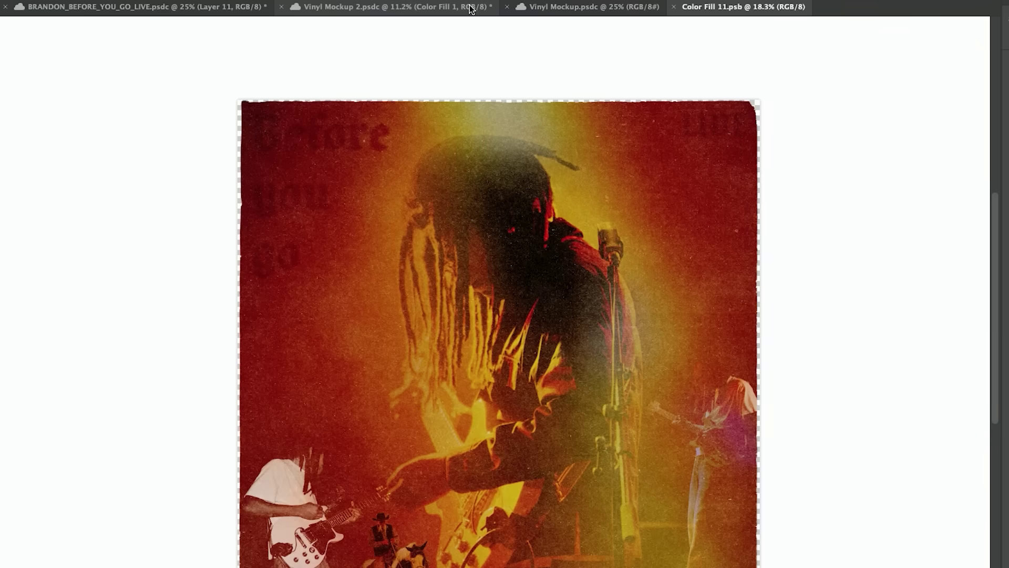
Examine how the cover artwork sits on the sleeve's worn edges and corners in Vinyl Mockup 2.psdc
left_click(407, 50)
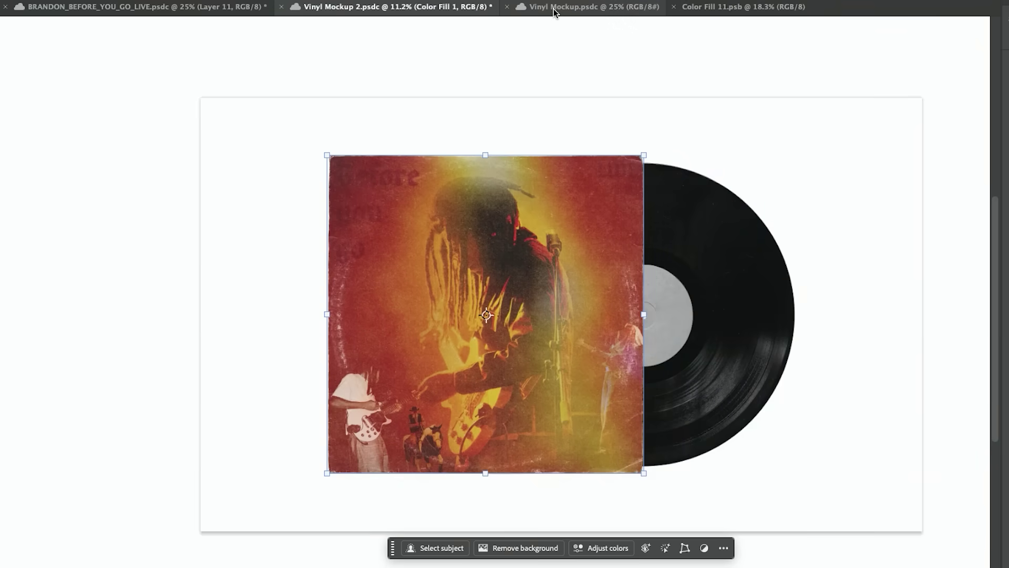
key("super+equal")
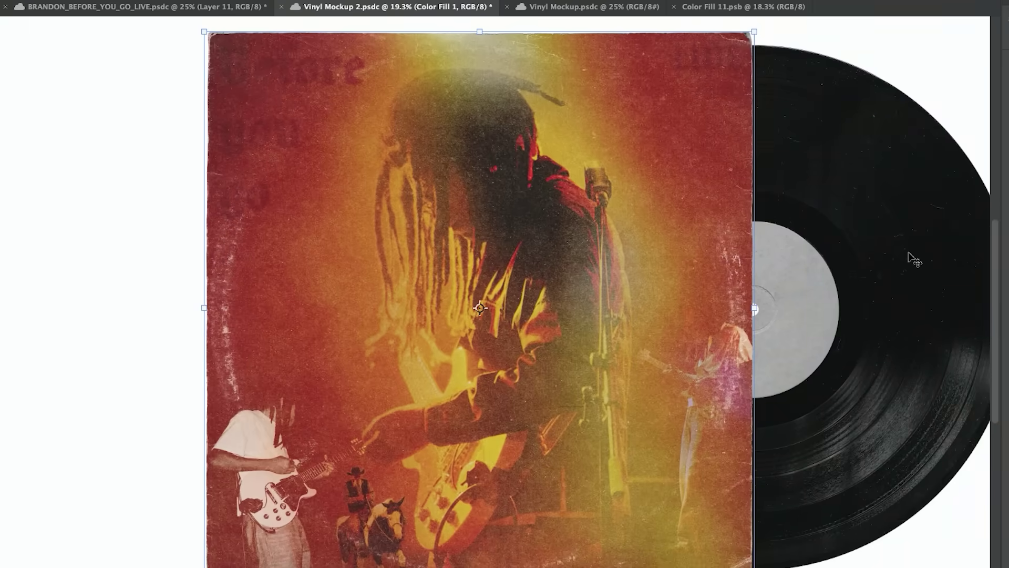
key("super+equal")
scroll(908, 258, "right", 2)
scroll(908, 258, "up", 5)
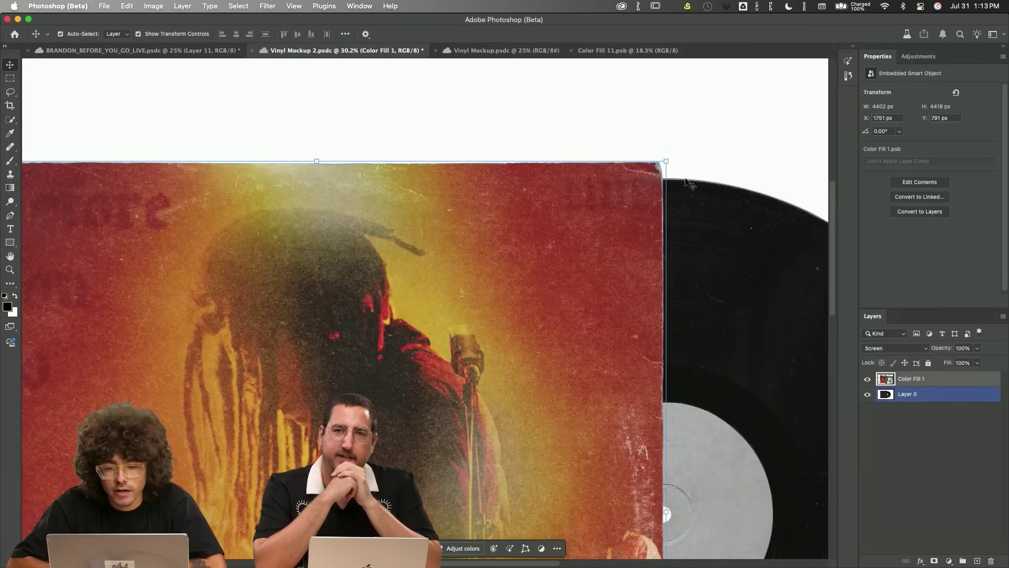
scroll(686, 179, "up", 3)
scroll(686, 179, "up", 3)
scroll(685, 179, "left", 5)
scroll(686, 179, "down", 5)
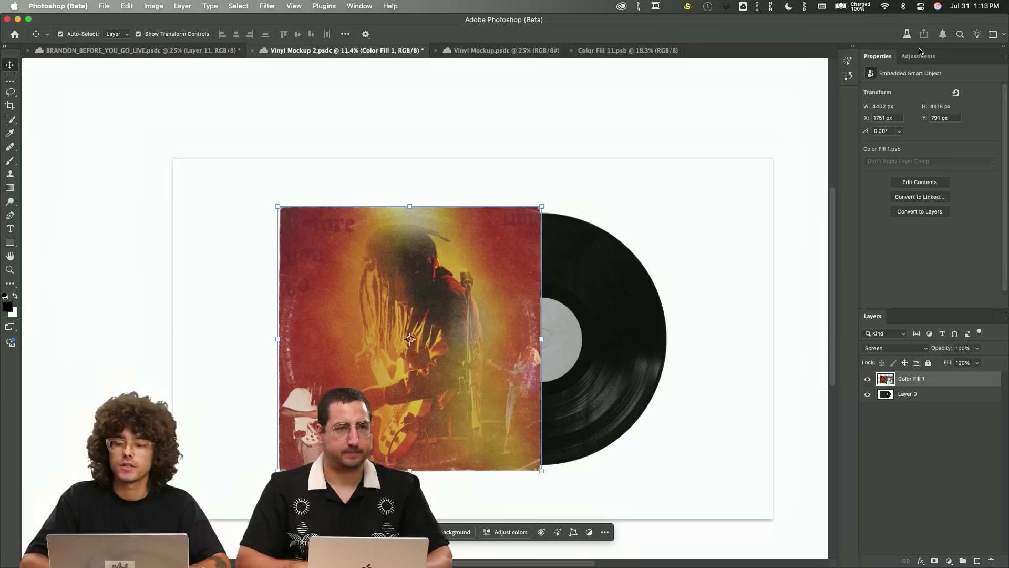
Select the sleeve area on Layer 0 and add a Levels adjustment that raises its black input level
left_click(919, 400)
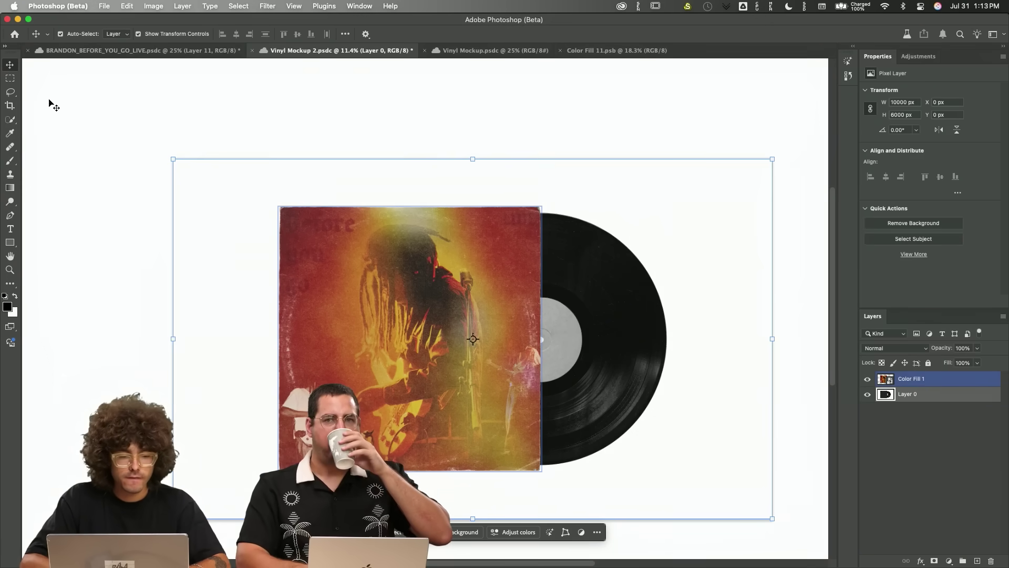
left_click(10, 120)
left_click_drag(301, 288, 324, 284)
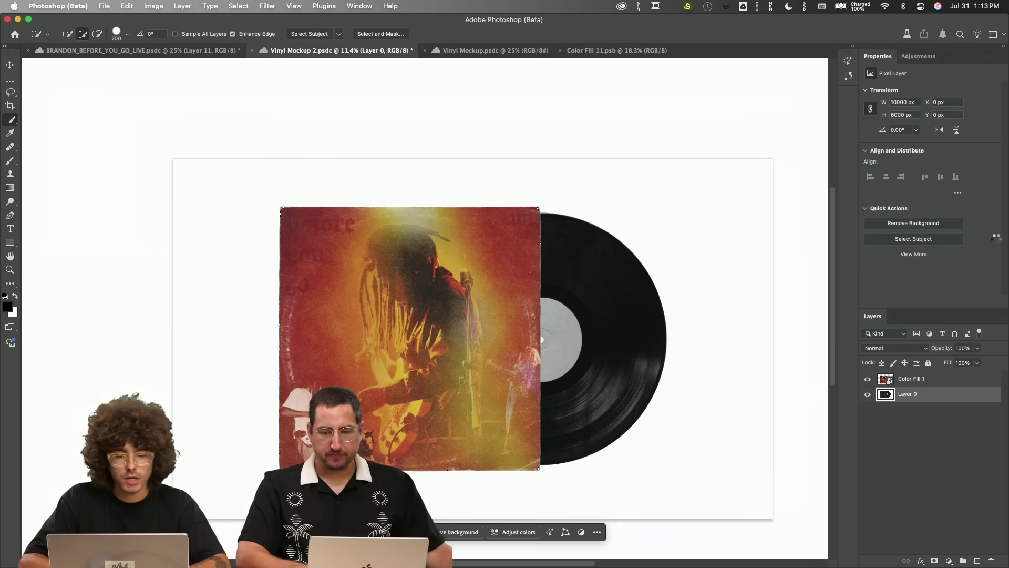
left_click(918, 56)
left_click(902, 82)
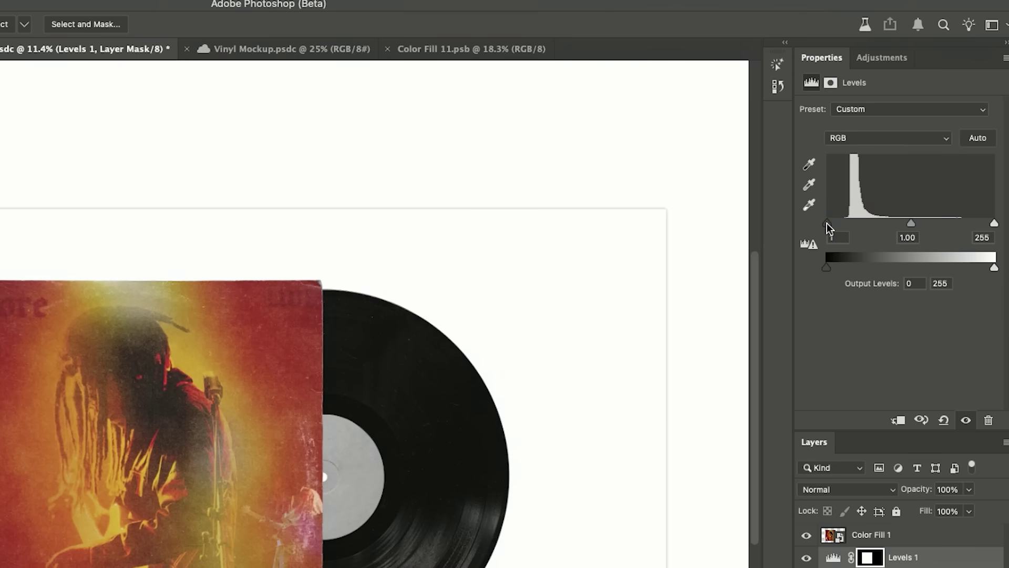
left_click_drag(828, 223, 853, 228)
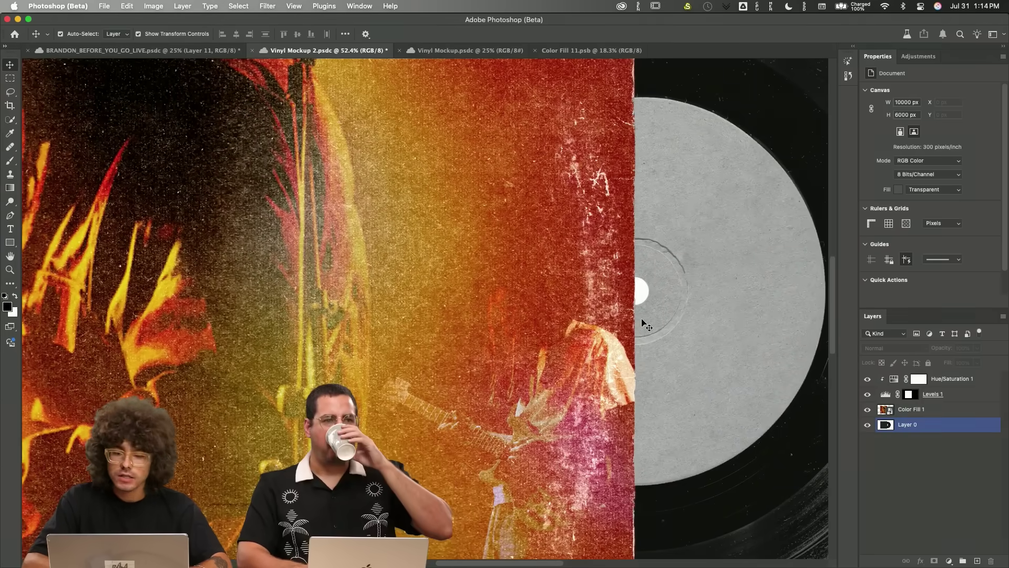
Select the grey center label of the record on Layer 0 with the Quick Selection tool
scroll(668, 299, "right", 3)
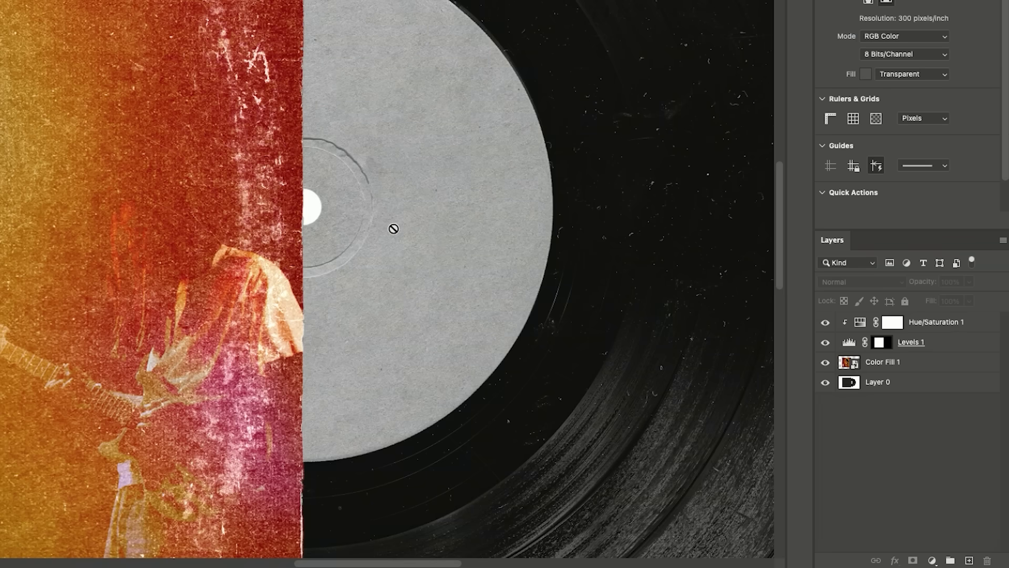
left_click(880, 388)
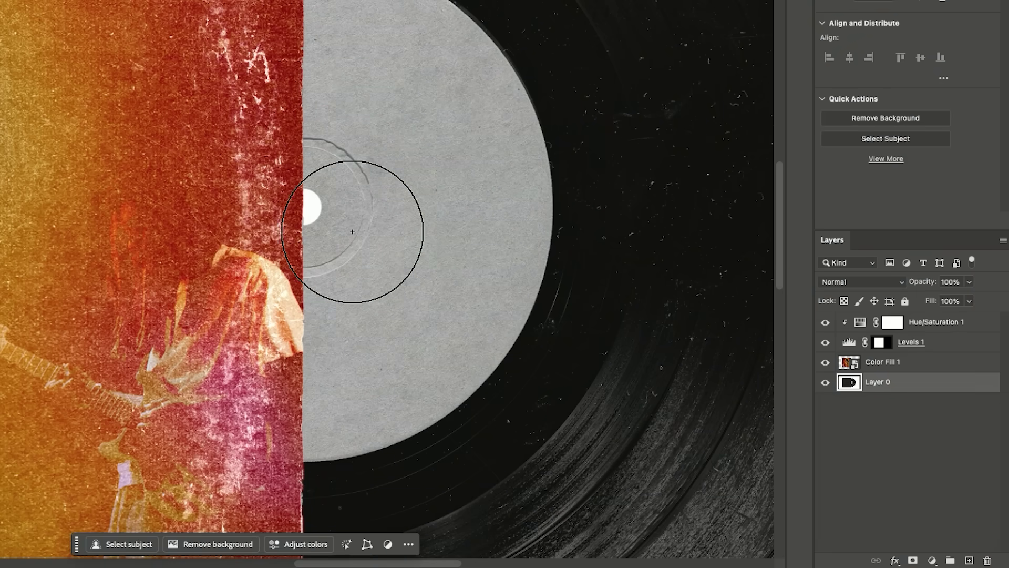
left_click(395, 232)
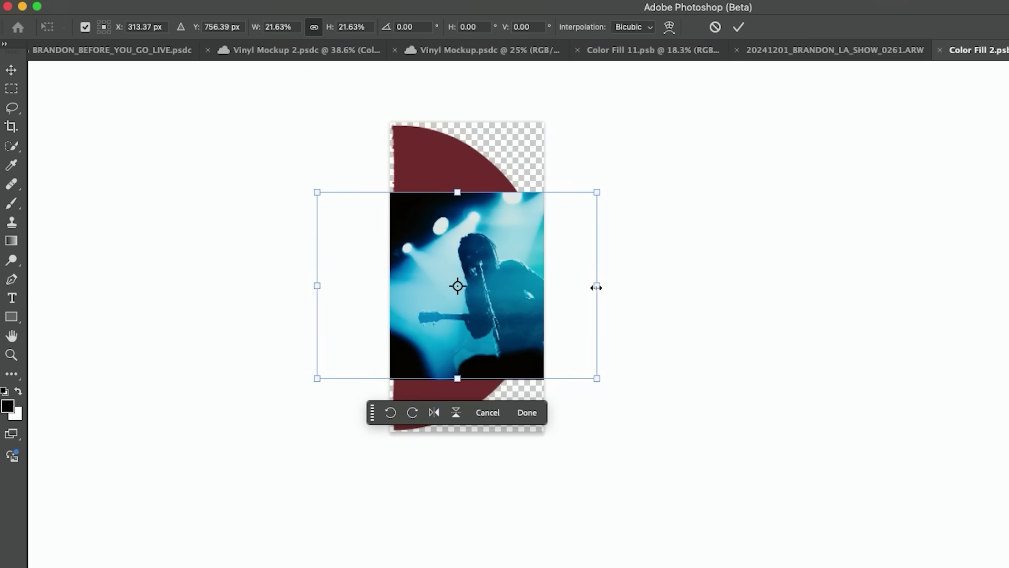
Scale the blue concert photo to 2145 × 1430 px, clip it to Color Fill 2, and save it into the label of Vinyl Mockup 2.psdc
left_click_drag(597, 286, 688, 305)
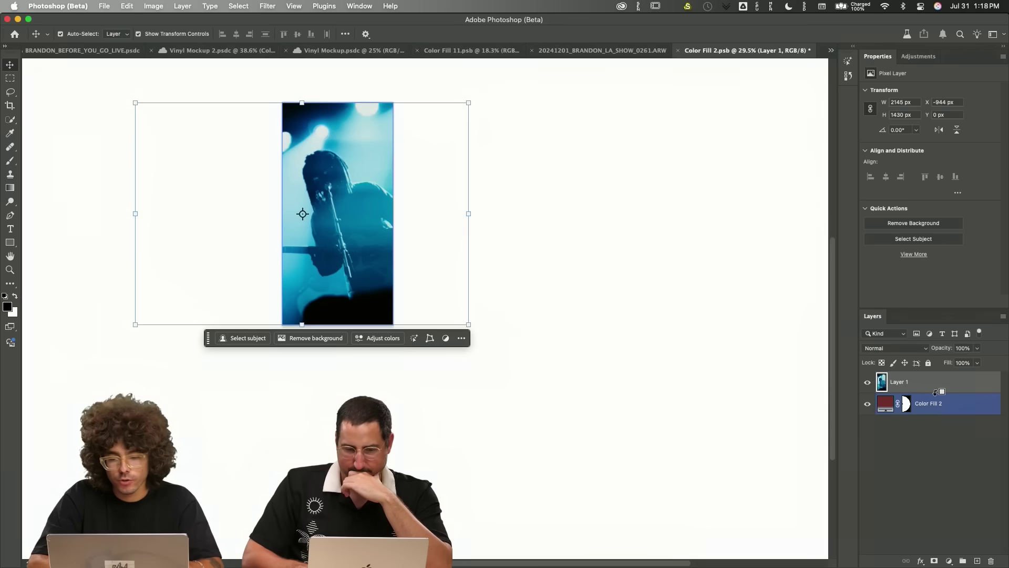
left_click(935, 392, "alt")
scroll(590, 317, "left", 5)
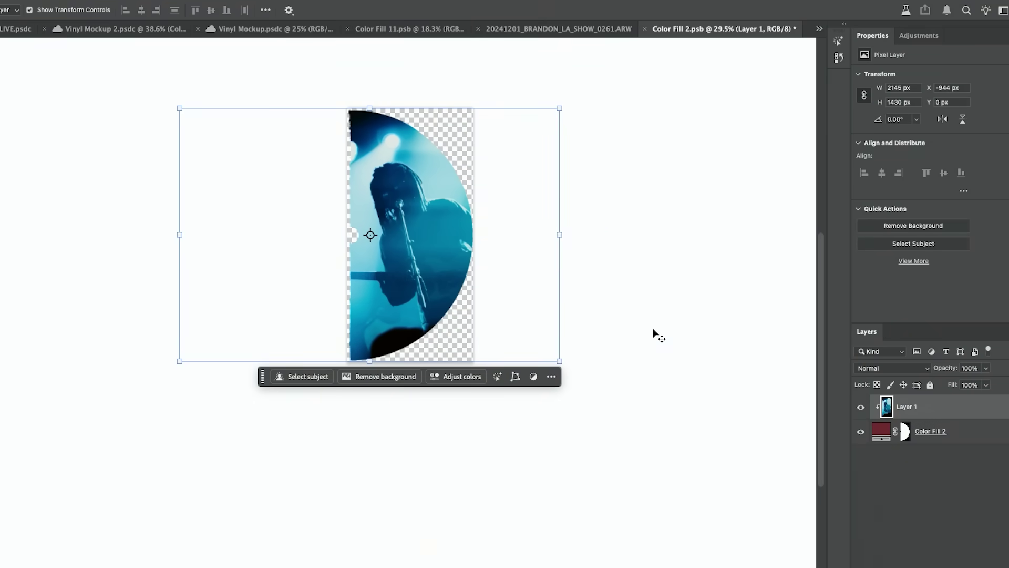
key("ctrl+s")
left_click(126, 29)
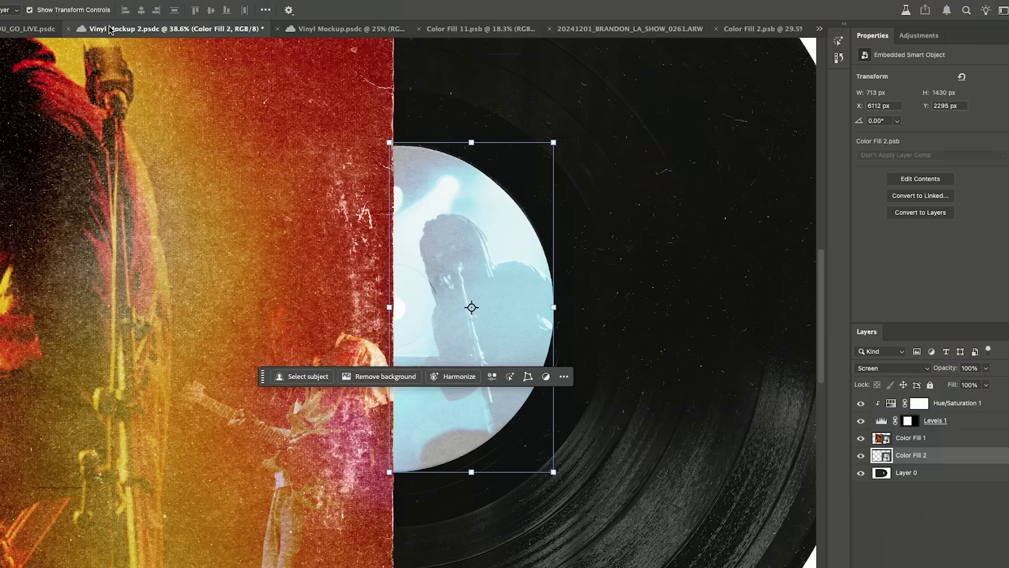
left_click(900, 473)
View the blank Vinyl Mockup.psdc document and return to Vinyl Mockup 2.psdc
left_click(400, 29)
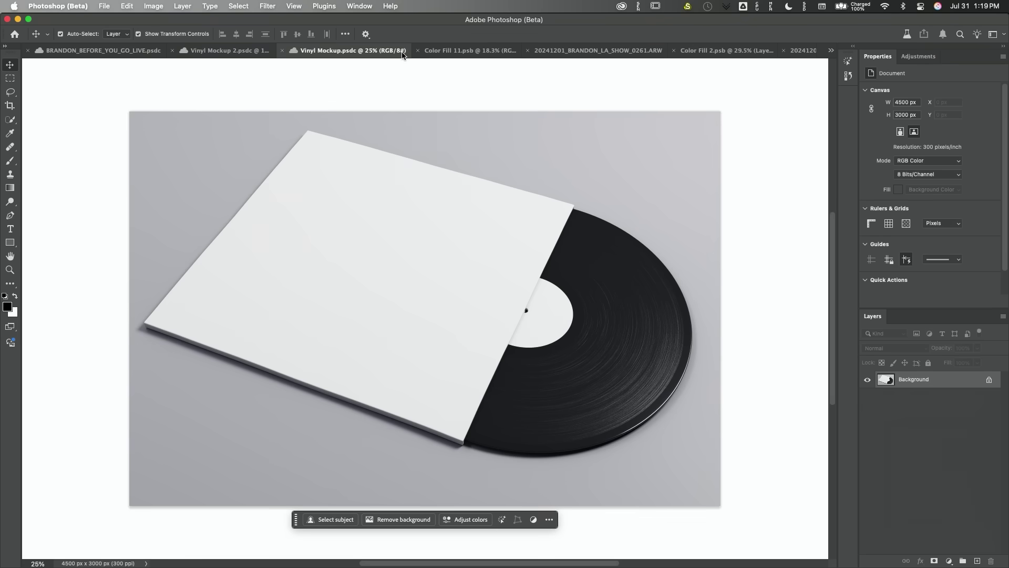
left_click(443, 51)
left_click(205, 51)
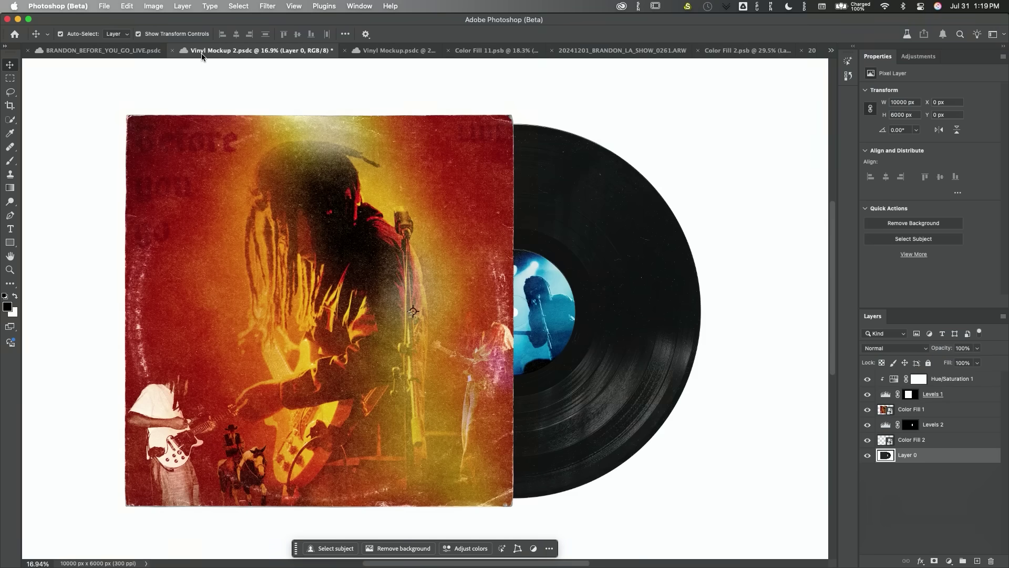
Select the black vinyl disc around the label on Layer 0 with the Quick Selection tool
left_click(893, 409)
left_click(876, 444)
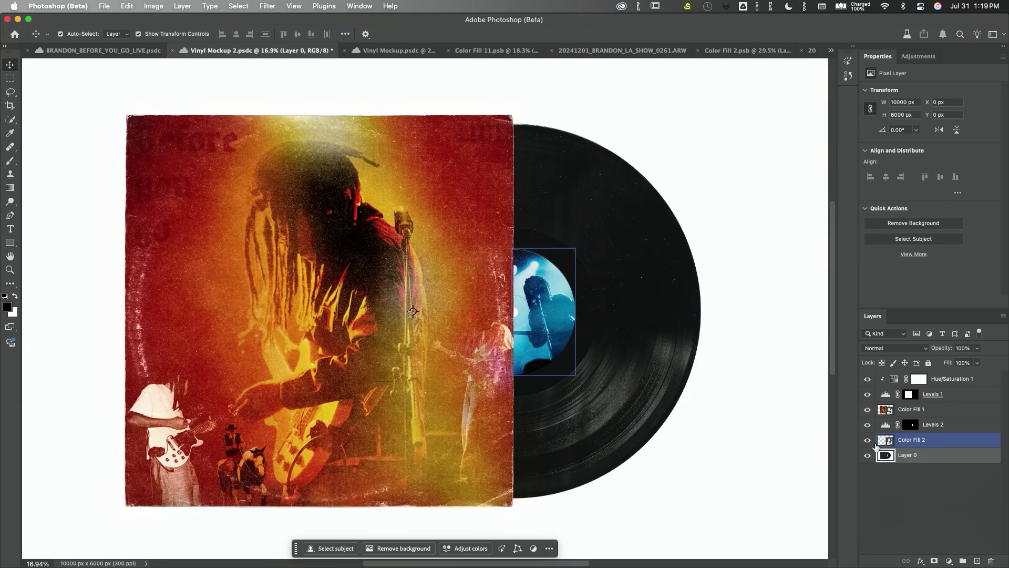
left_click(10, 120)
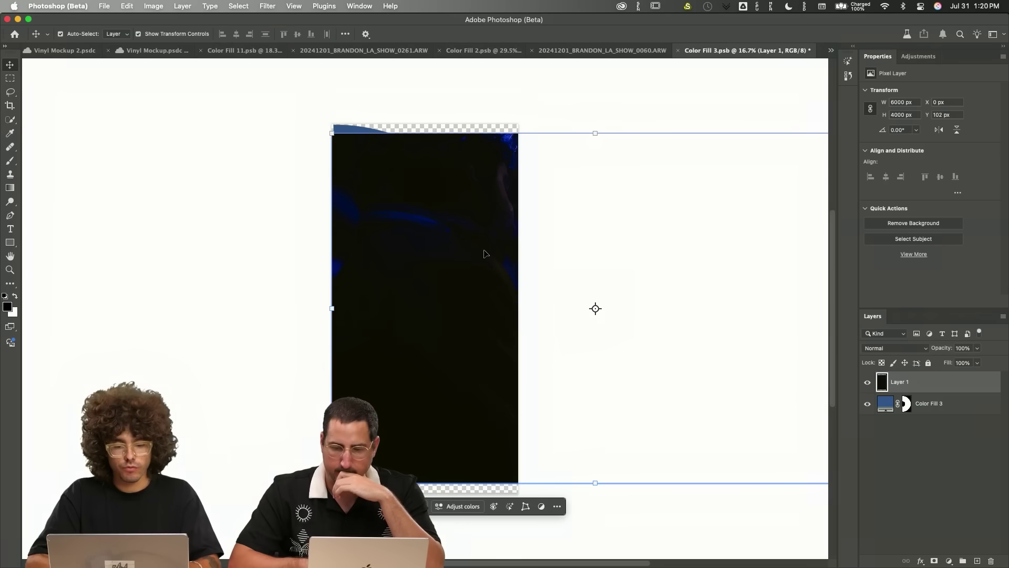
Position the saxophone and microphone photo over the disc shape in the Color Fill 3 smart object
left_click_drag(485, 254, 252, 242)
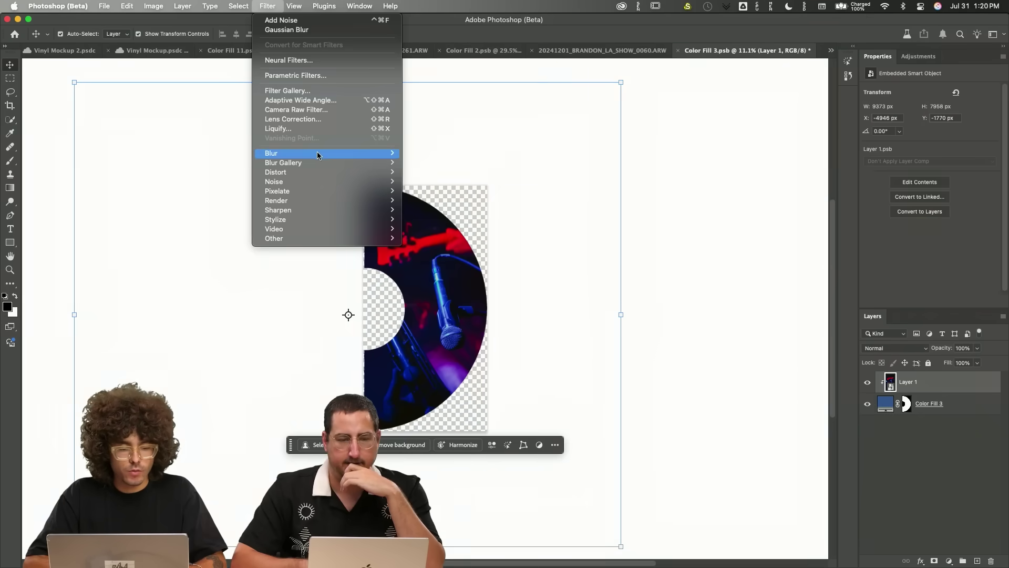
mouse_move(318, 155)
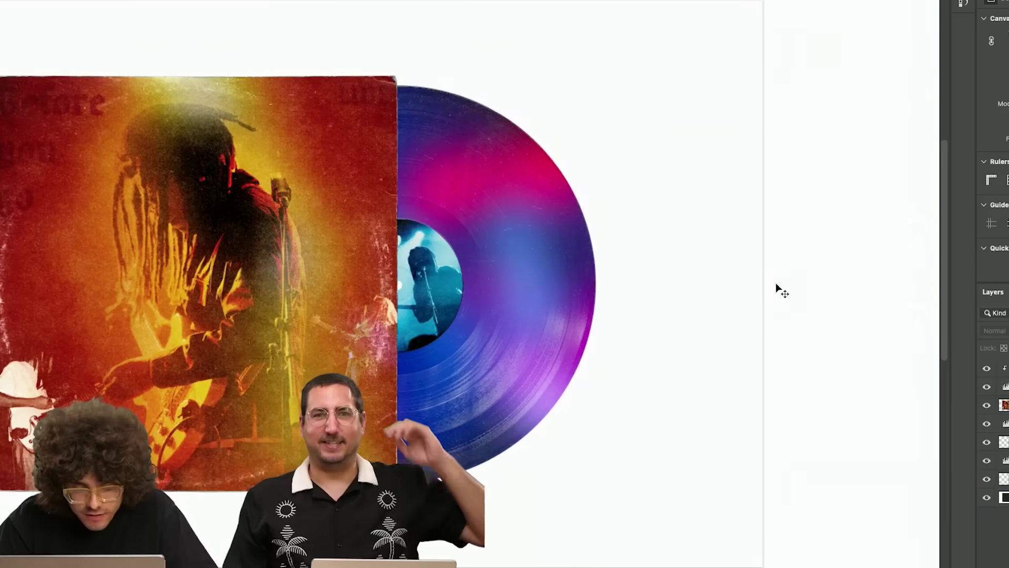
Save the vinyl mockup, copy its merged Layer 1, and place it masked and in perspective on the table of the concert merch booth scene
scroll(693, 311, "left", 3)
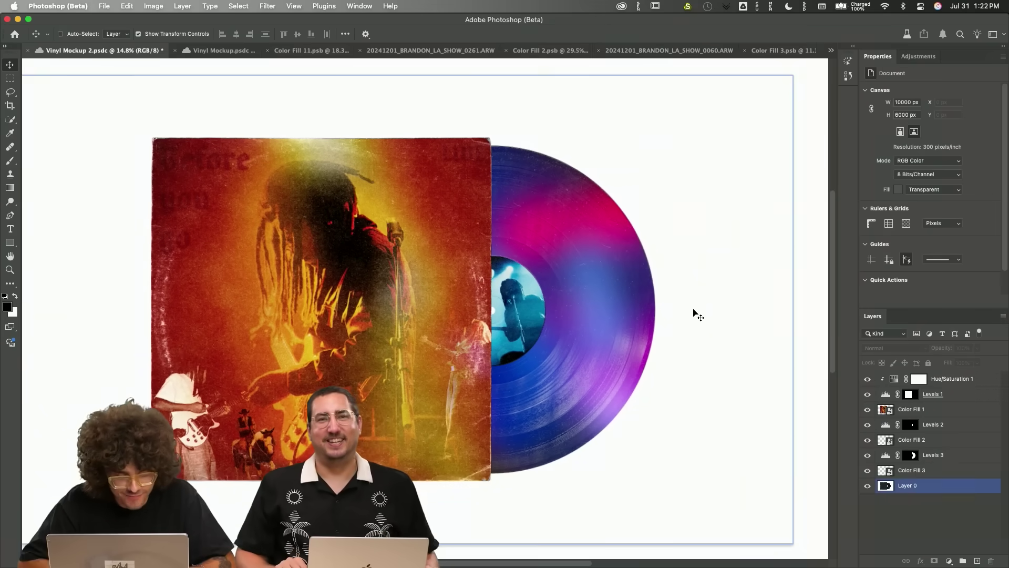
key("super+s")
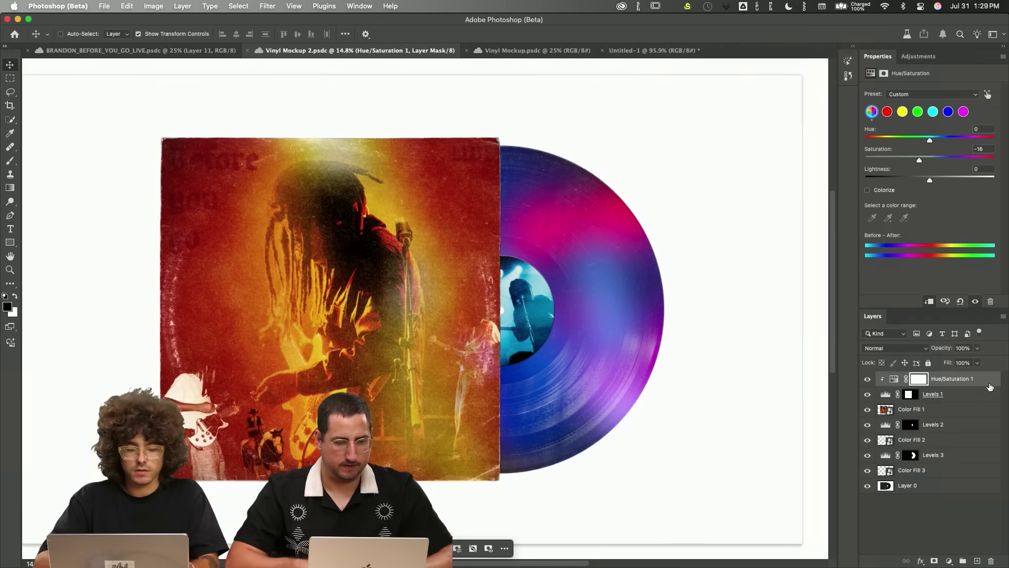
left_click(988, 383)
key("super+a")
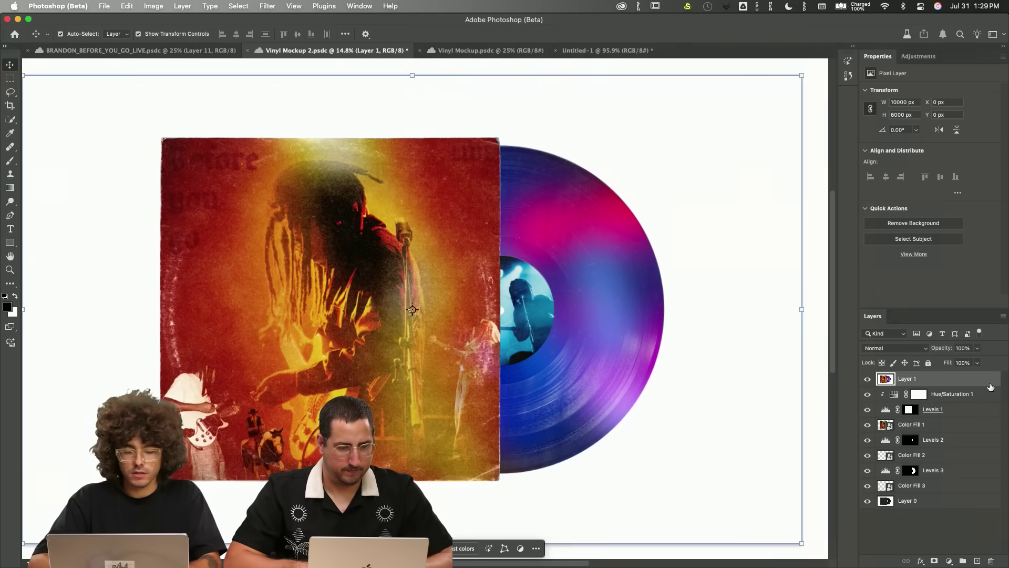
key("super+c")
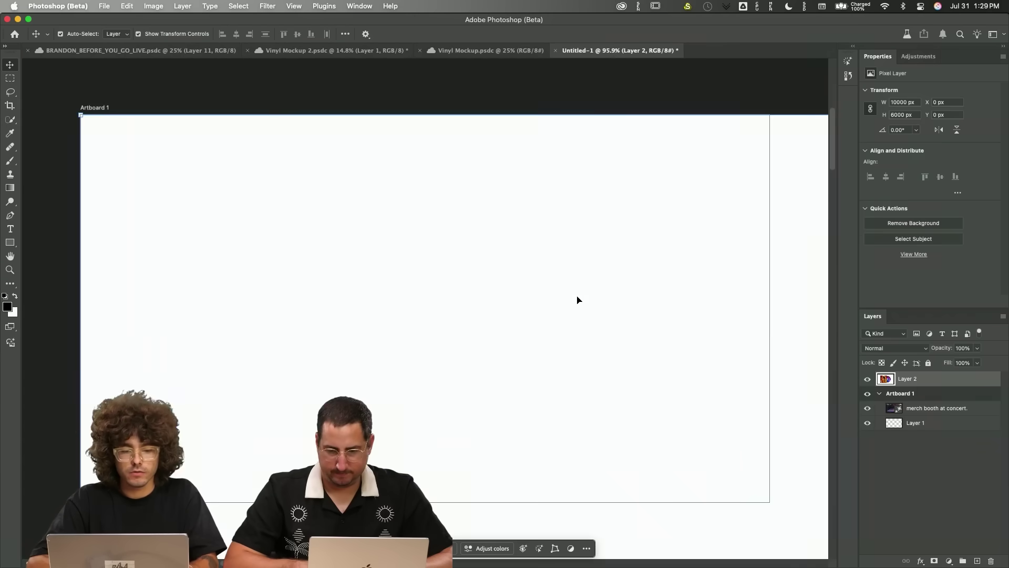
key("super+minus")
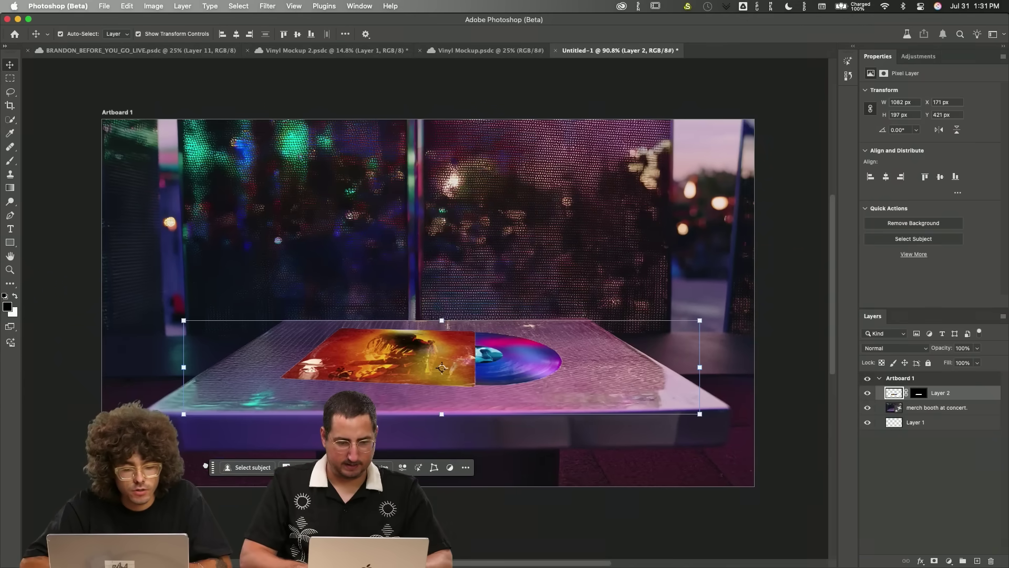
left_click(193, 505)
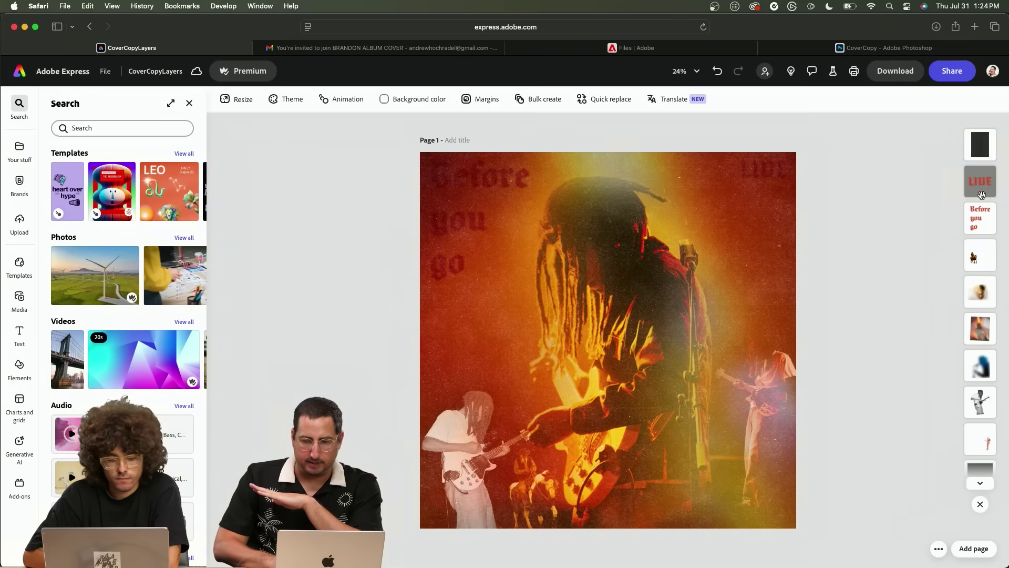
Switch to the CoverCopyLayers design in Adobe Express and apply the Sunrise animation to all text and objects
left_click(980, 292)
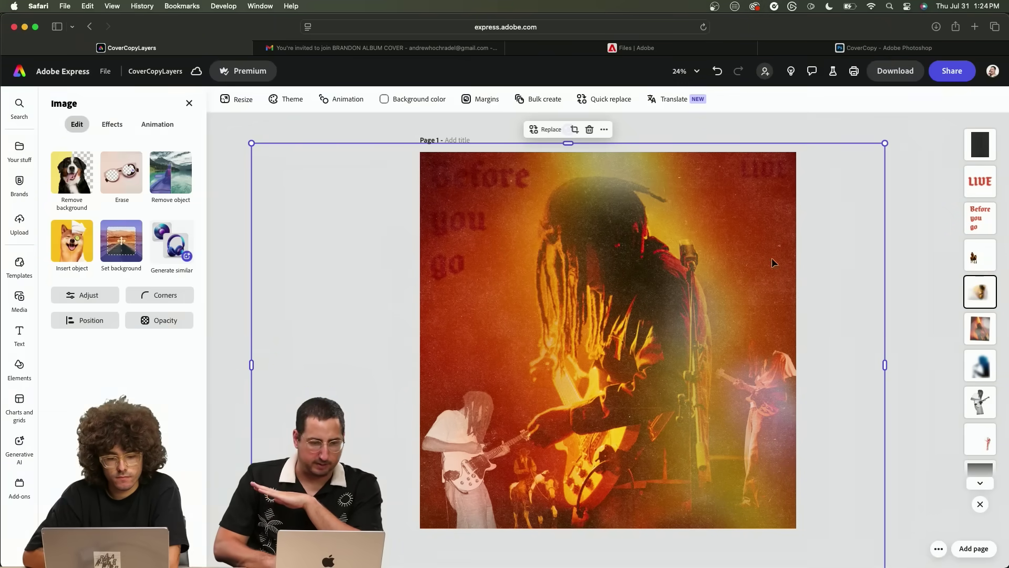
left_click(153, 126)
left_click(145, 158)
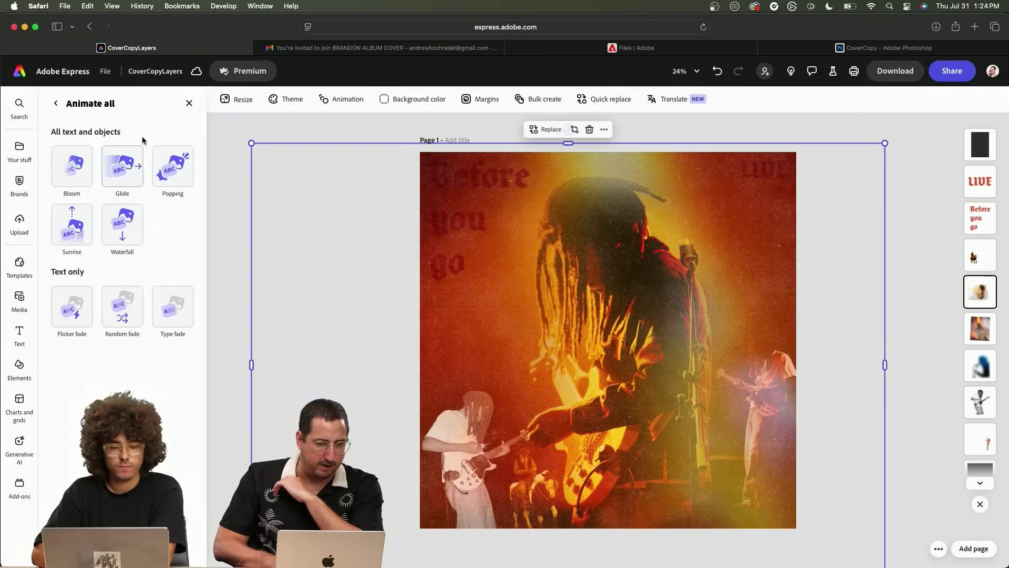
left_click(72, 229)
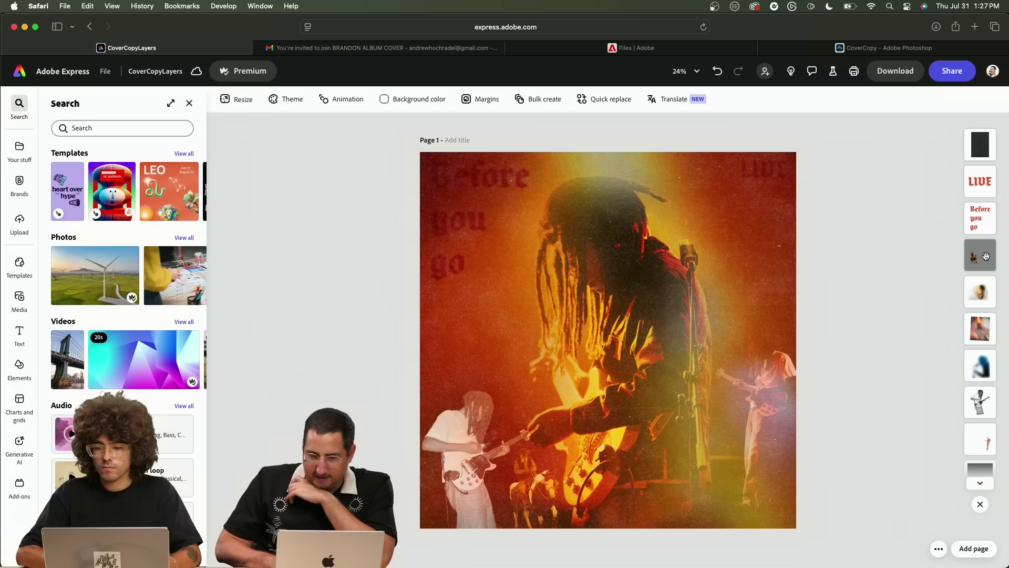
Give the horse rider image a Wobble entrance animation with Speed 44 and a lower Squish
left_click(986, 256)
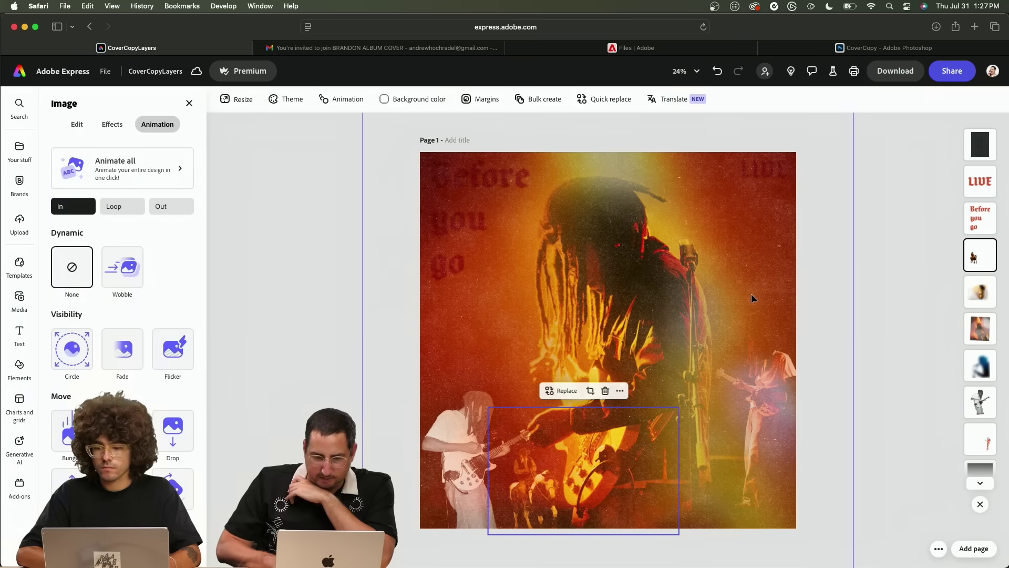
left_click(129, 276)
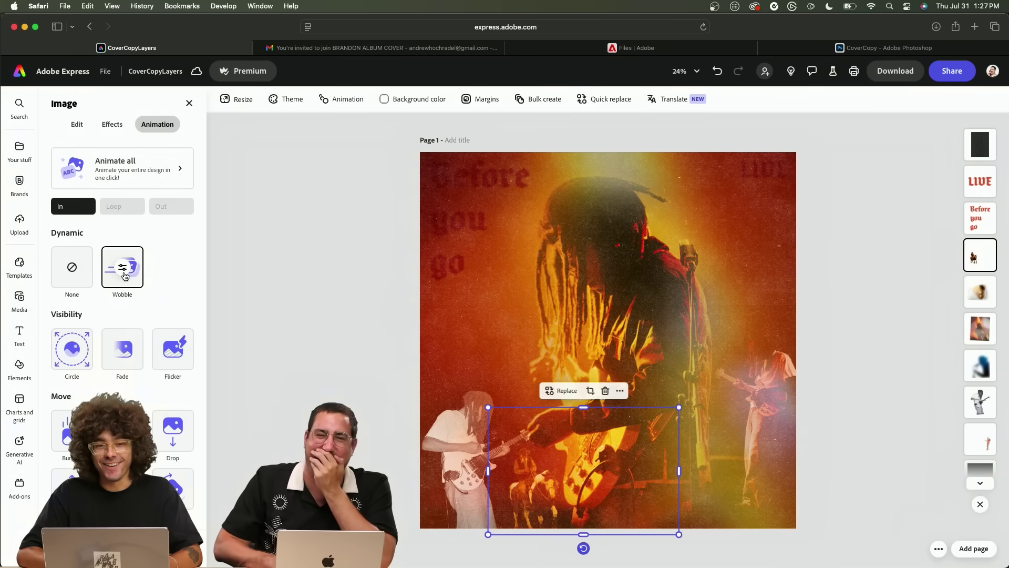
left_click(126, 268)
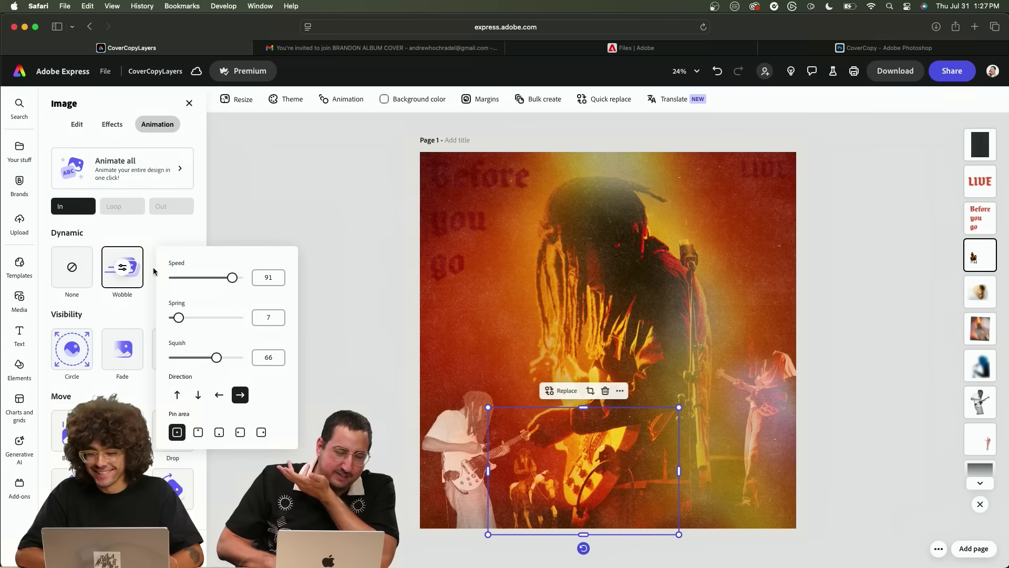
left_click(197, 278)
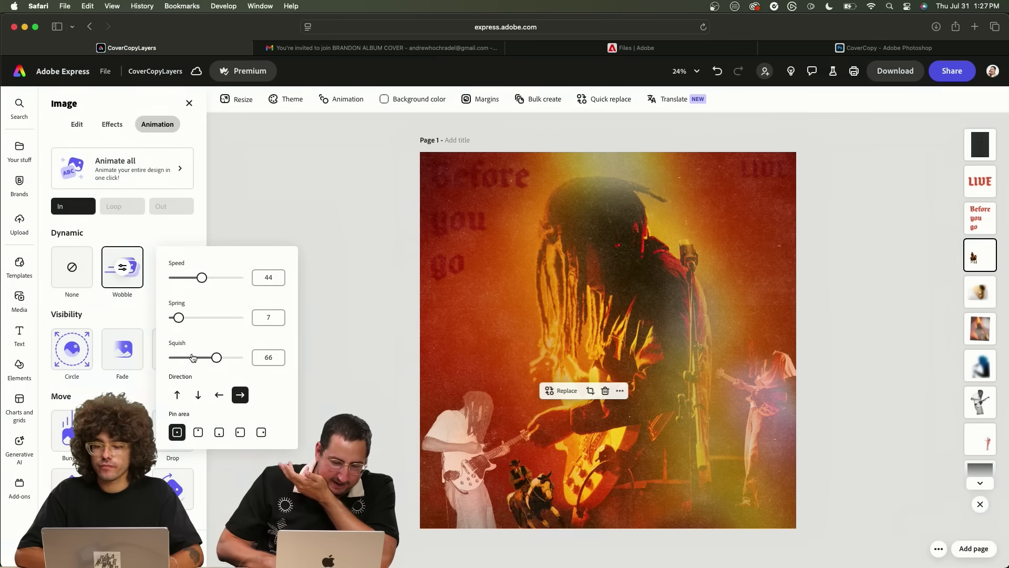
left_click(203, 358)
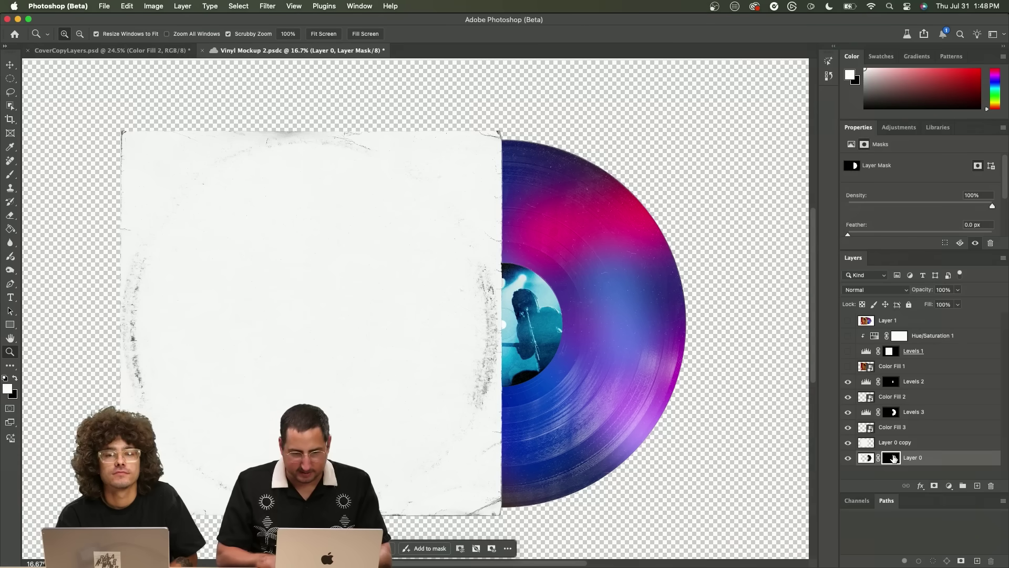
In Photoshop, apply the mask on Layer 0 with Layer 0 copy hidden, and save the mockup to the Downloads folder as VINYN.psd
key("BackSpace")
left_click(848, 442)
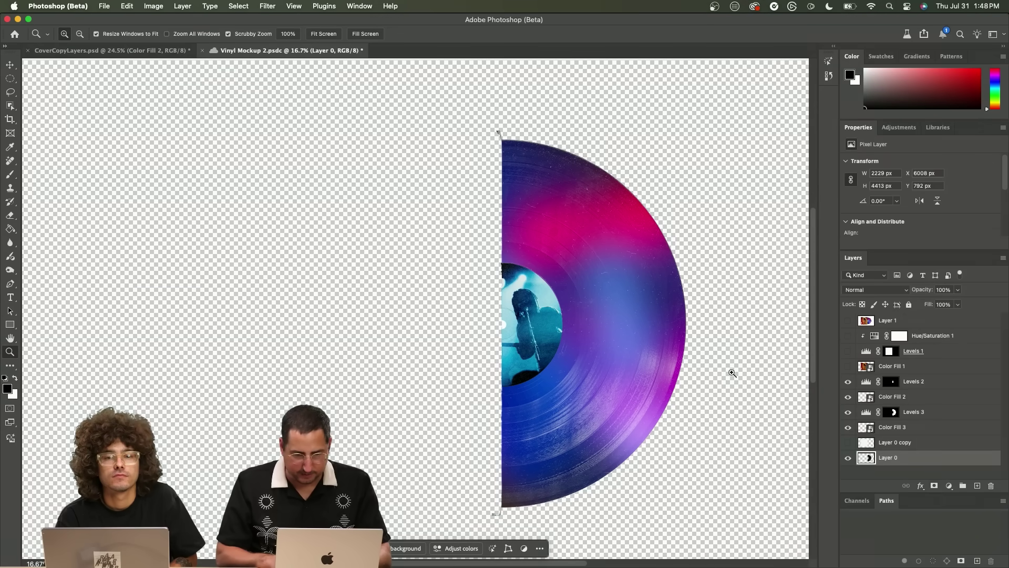
left_click_drag(504, 142, 588, 157)
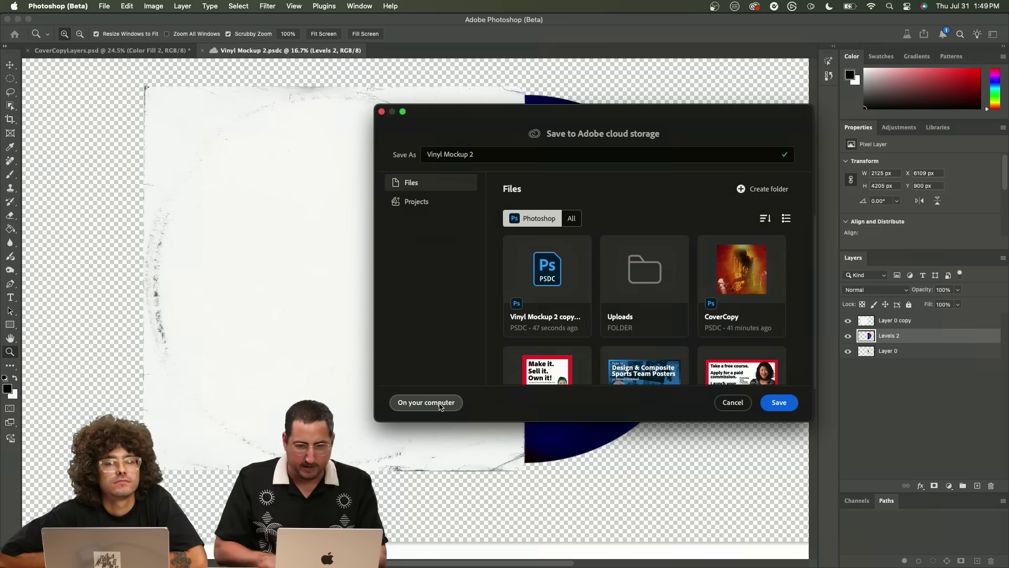
left_click(446, 404)
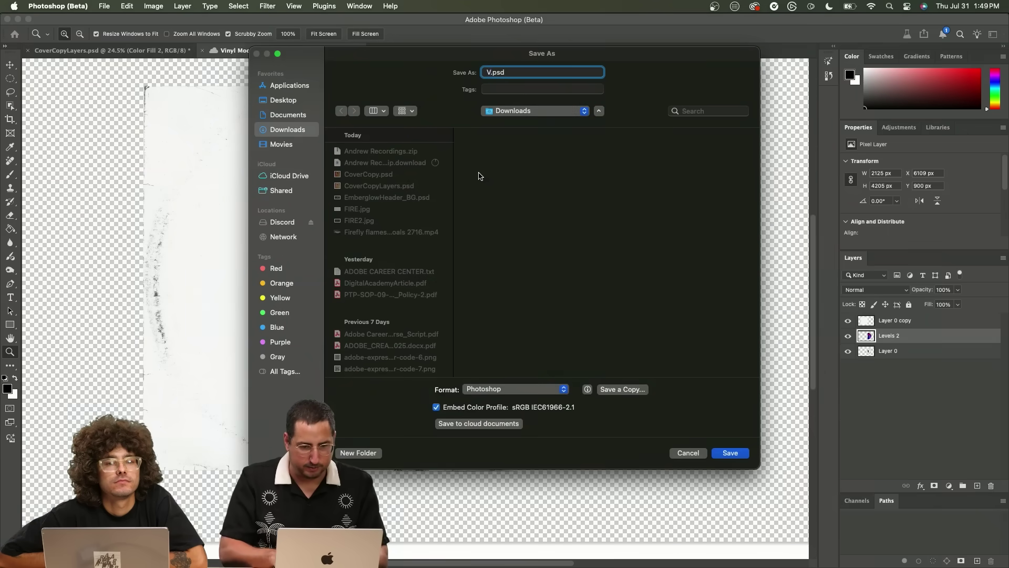
Switch to the VINYN design in Adobe Express, upload CoverCopyLayers.mp4 and enlarge the video over the blank sleeve
key("super+Tab")
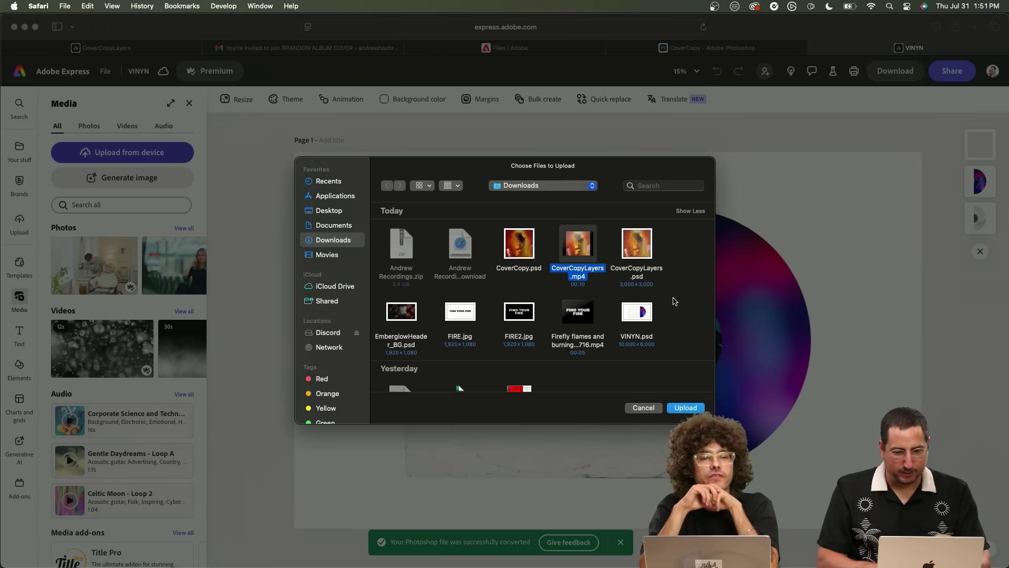
key("Return")
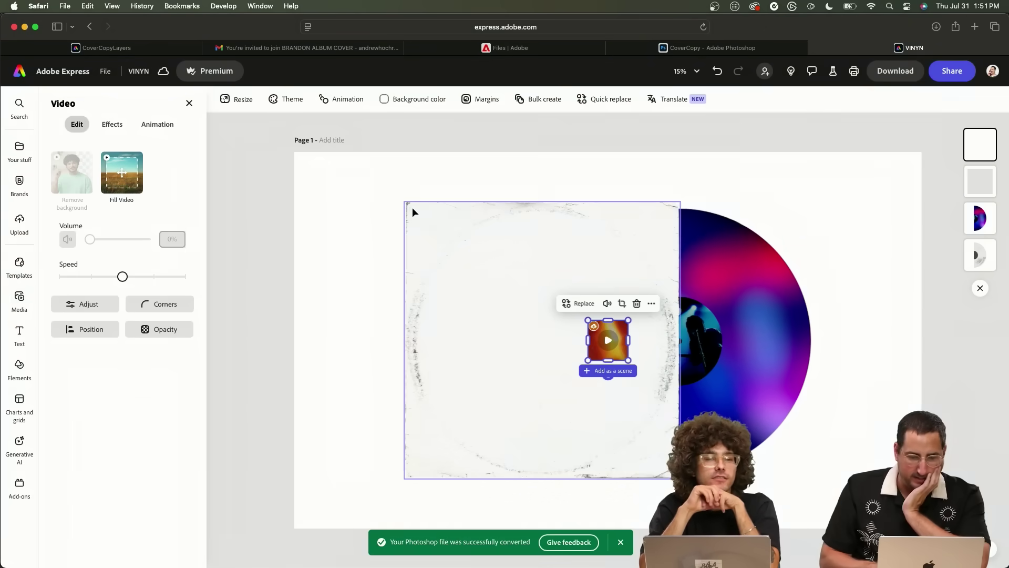
left_click_drag(587, 318, 439, 230)
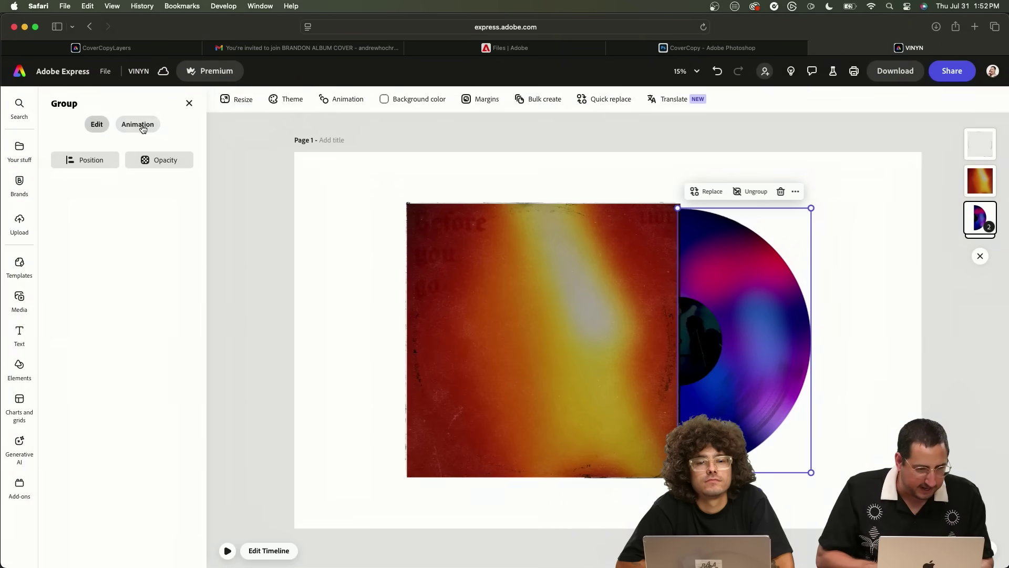
Trim the grouped vinyl disc's layer timing to about 4.2 s and play back the sleeve and disc animation
left_click(138, 125)
scroll(147, 467, "down", 2)
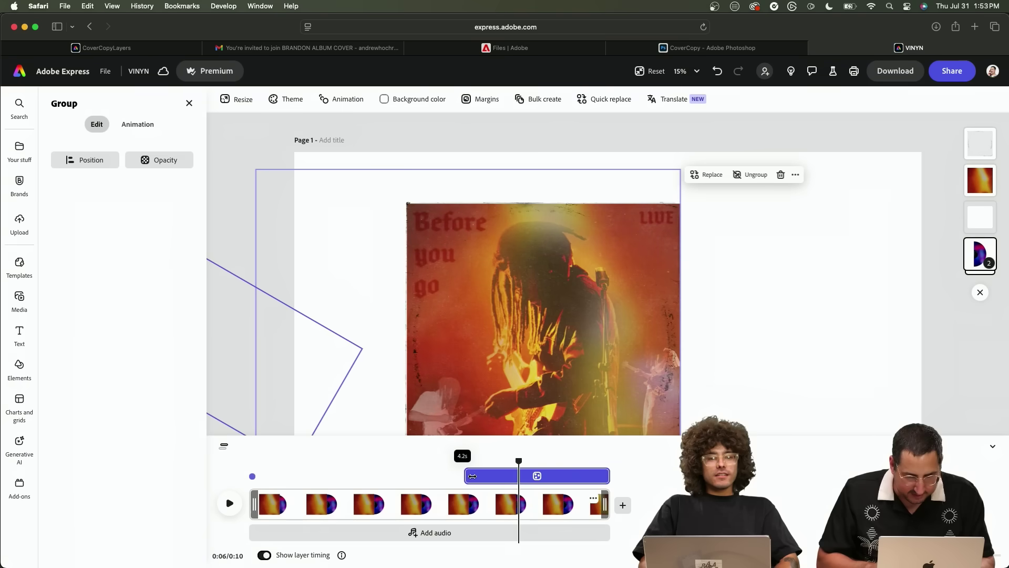
mouse_move(472, 475)
left_mouse_down()
mouse_move(410, 478)
mouse_move(473, 480)
left_mouse_up()
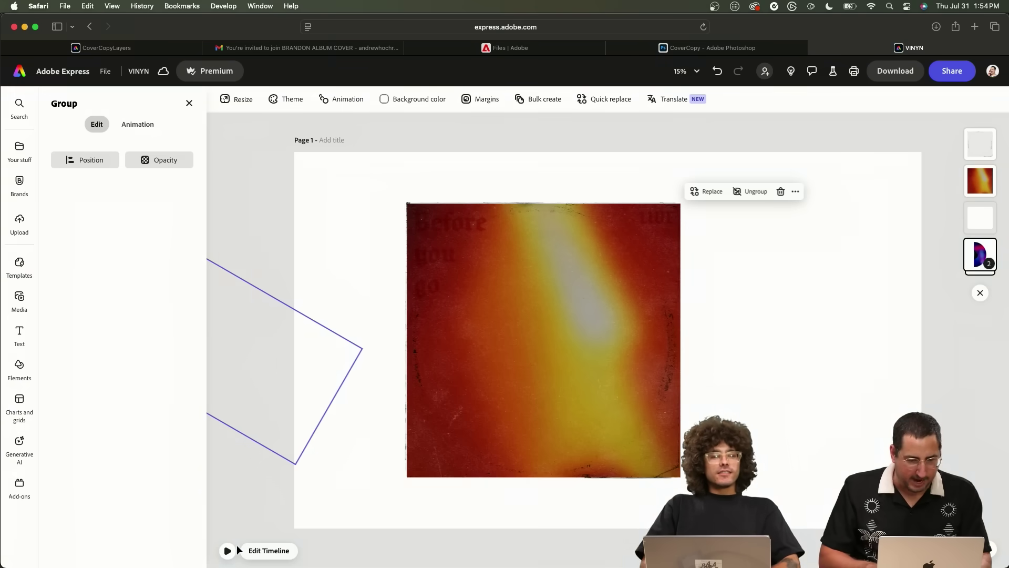
left_click(228, 550)
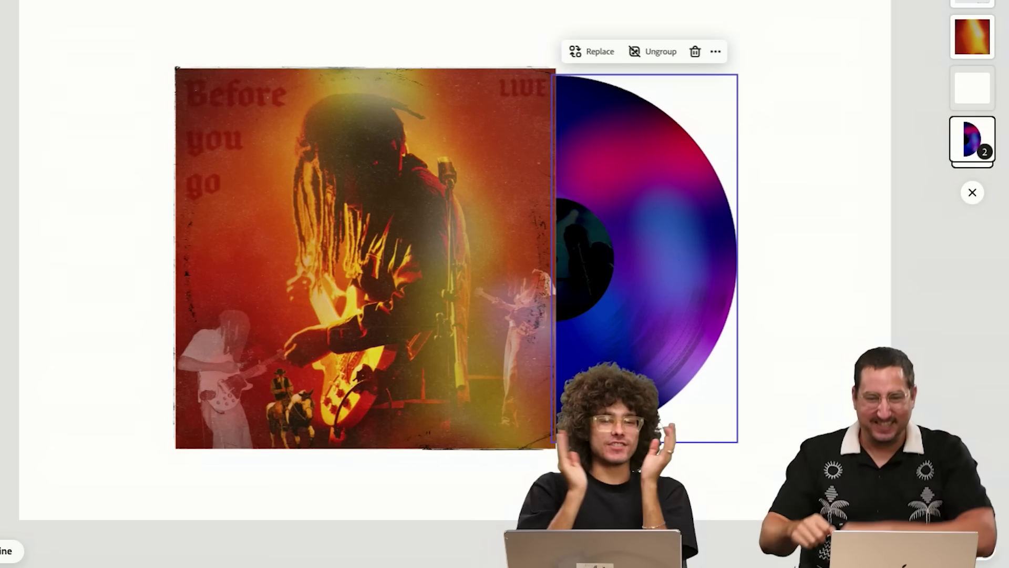
key("space")
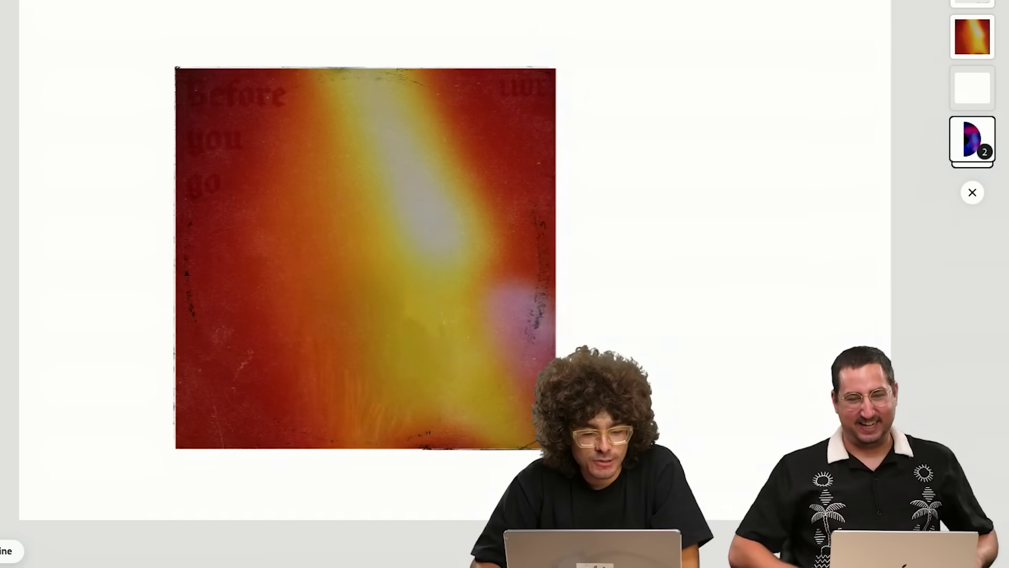